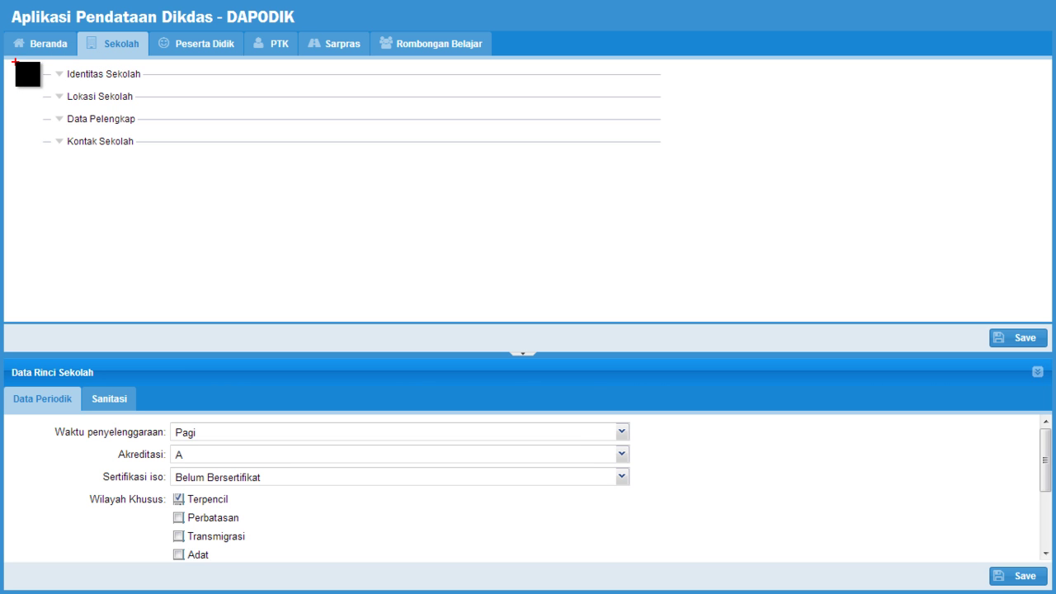
mouse_move(8, 58)
mouse_down()
mouse_move(255, 236)
mouse_move(756, 271)
mouse_move(1044, 326)
mouse_move(1052, 350)
mouse_up()
key(ctrl+2)
mouse_move(4, 358)
mouse_down()
mouse_move(40, 405)
mouse_move(445, 539)
mouse_move(945, 540)
mouse_move(1053, 590)
mouse_up()
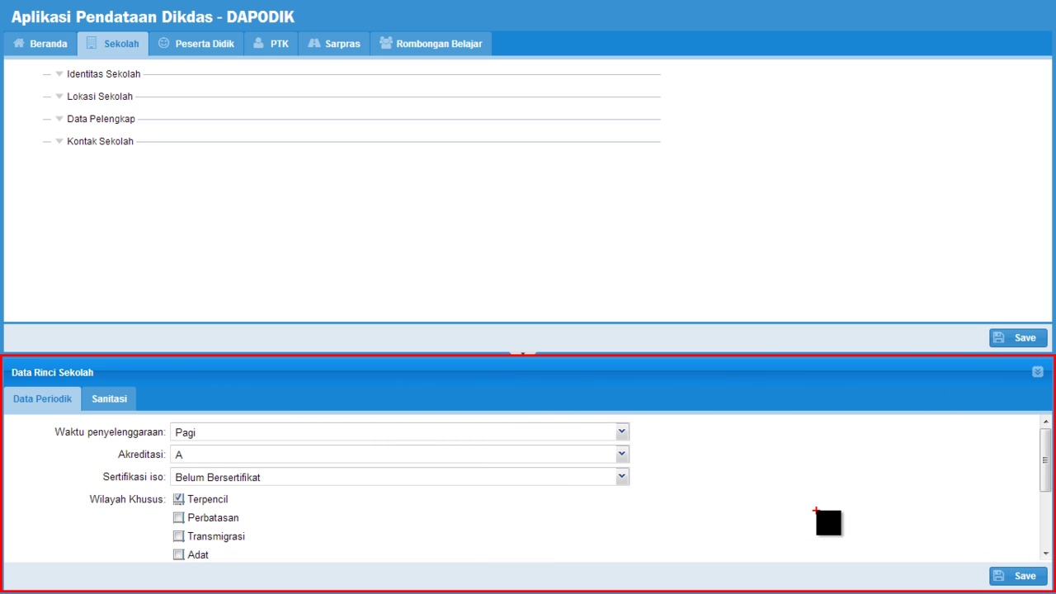
key(Escape)
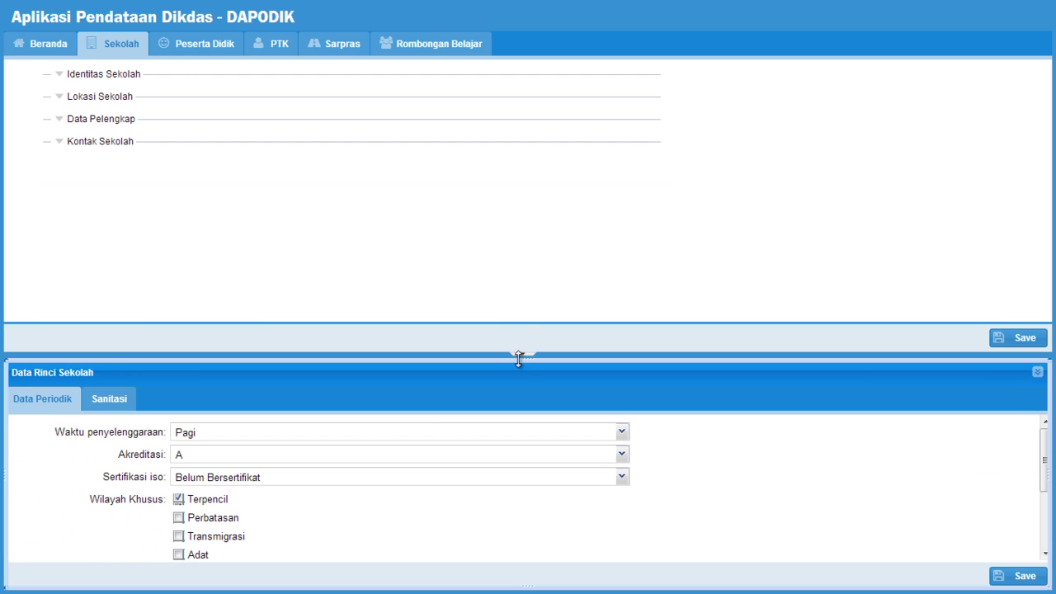
Collapse the Data Rinci Sekolah pane and expand the Identitas Sekolah, Lokasi Sekolah and Data Pelengkap sections.
click(526, 355)
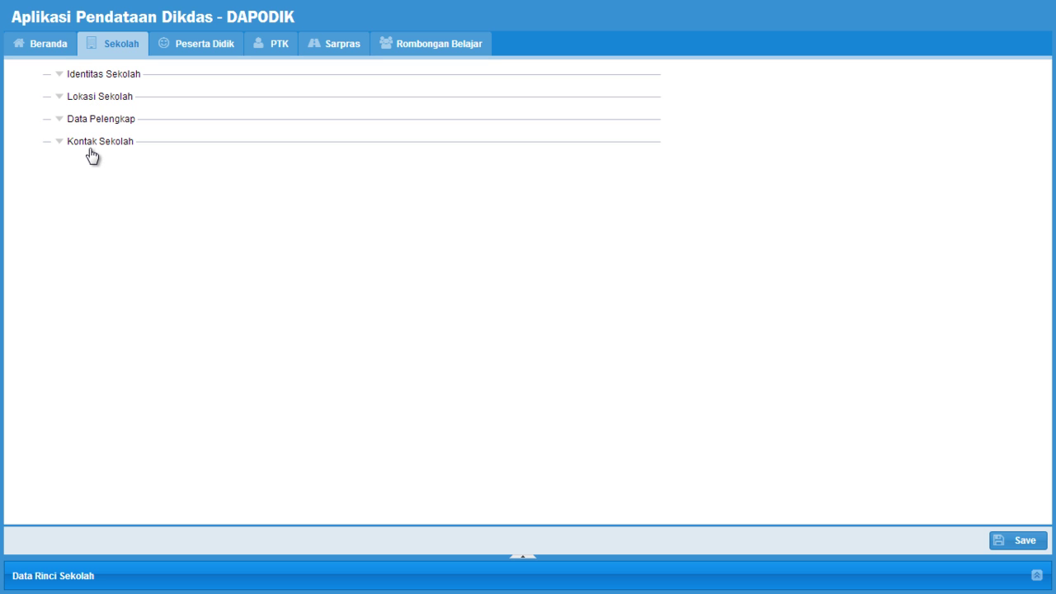
click(58, 75)
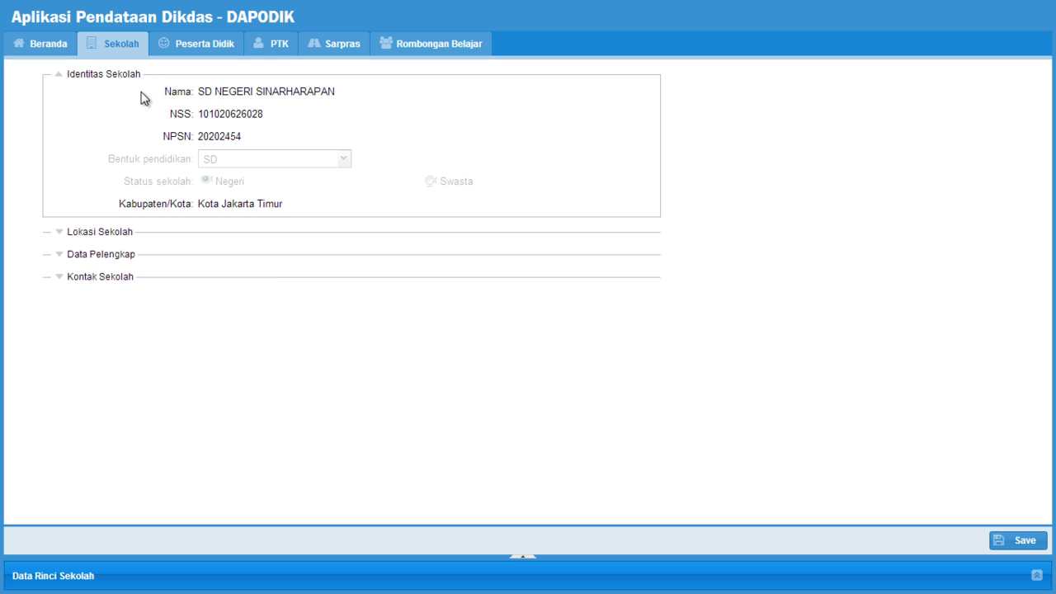
mouse_move(102, 82)
mouse_down()
mouse_move(231, 183)
mouse_move(347, 239)
mouse_move(371, 216)
mouse_move(363, 213)
mouse_up()
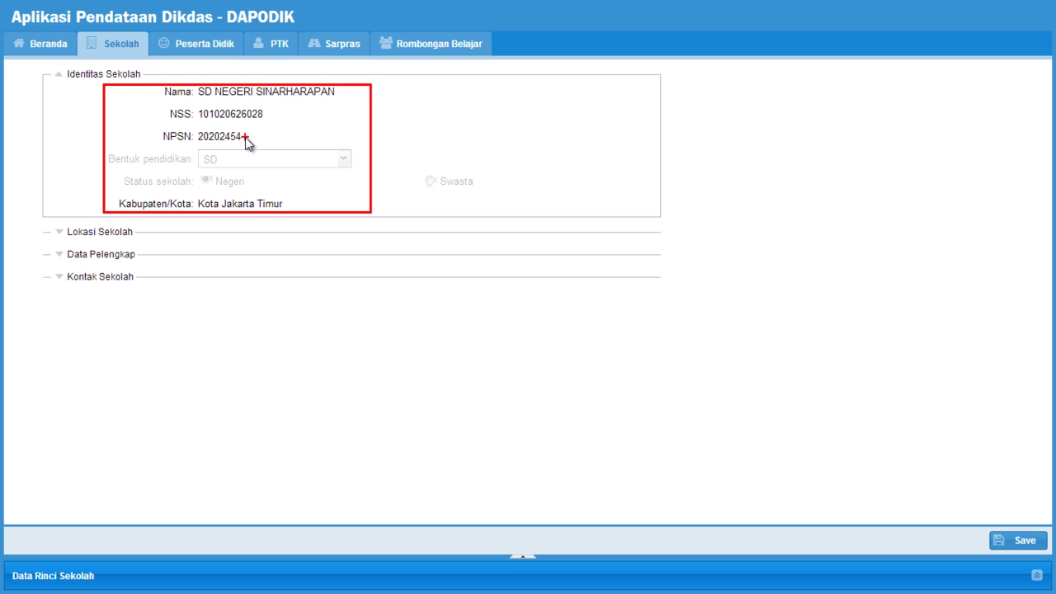
click(59, 234)
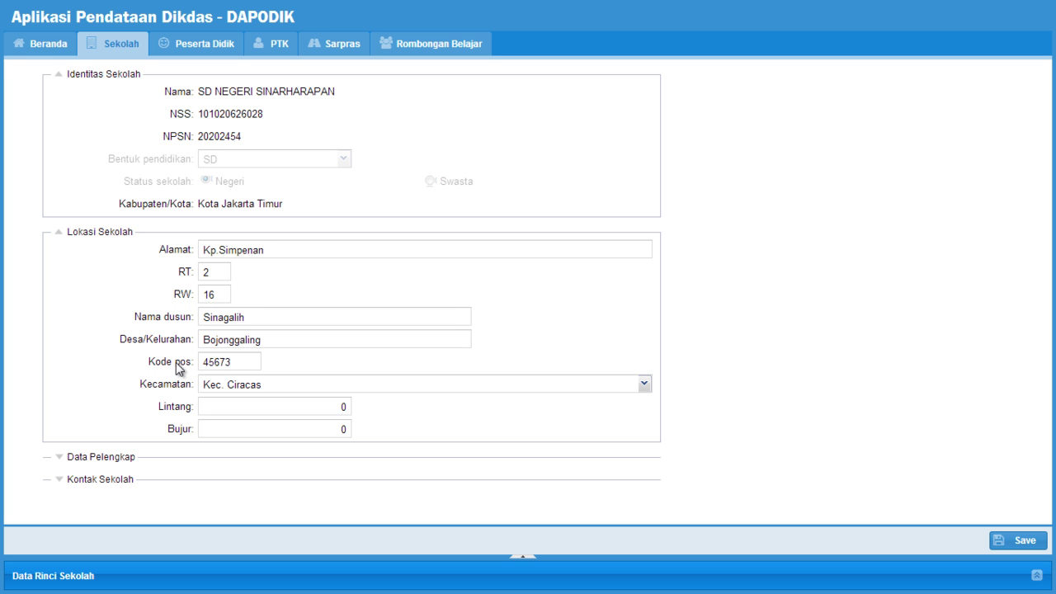
click(59, 463)
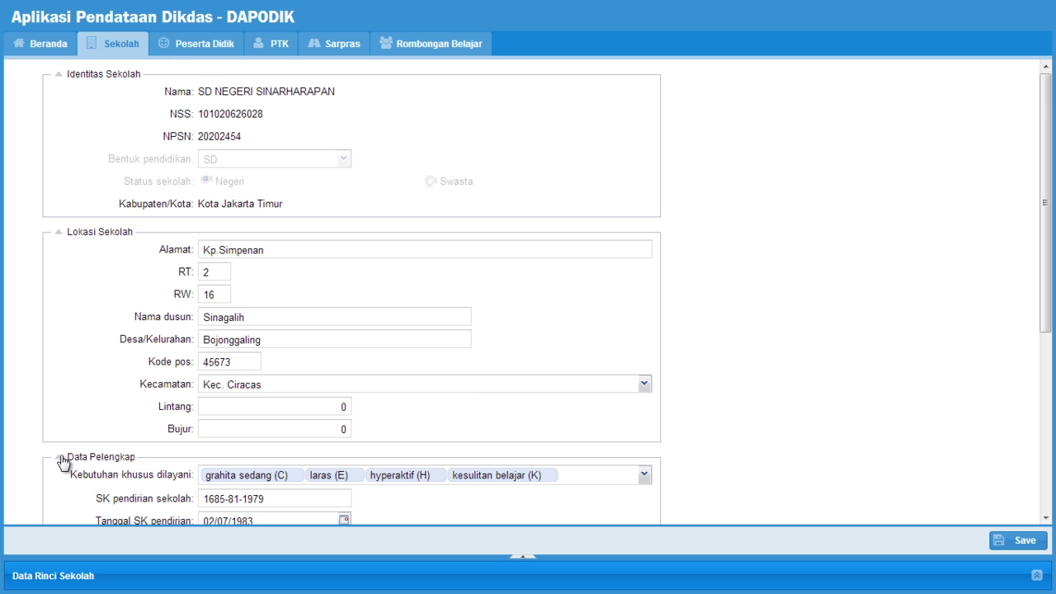
Change Kebutuhan khusus dilayani to grahita sedang (C), cerdas istimewa (I) and kesulitan belajar (K), removing the other special needs.
scroll(202, 405, down, 3)
scroll(202, 405, down, 3)
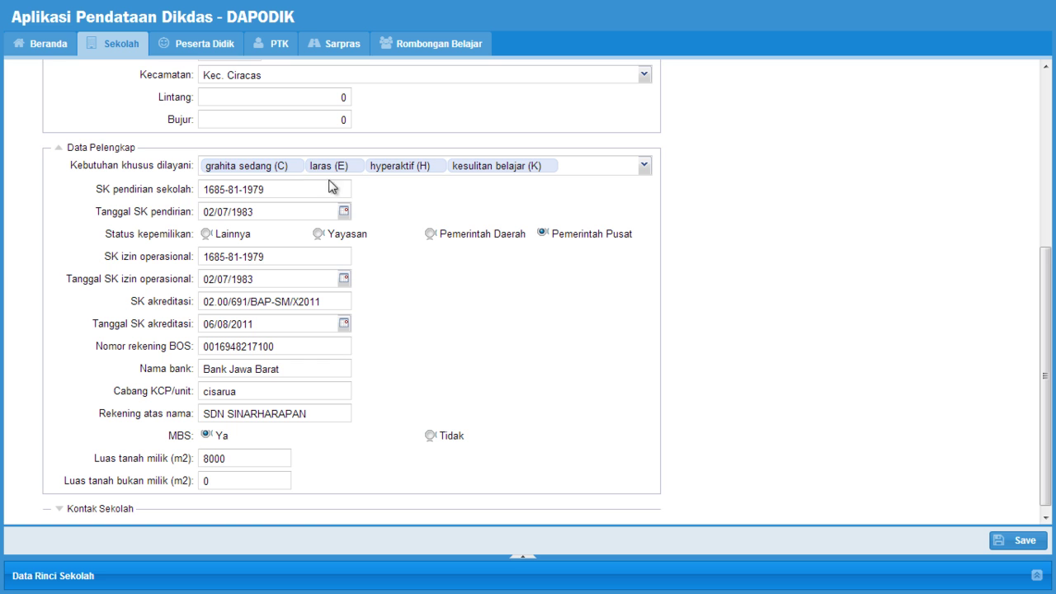
click(589, 164)
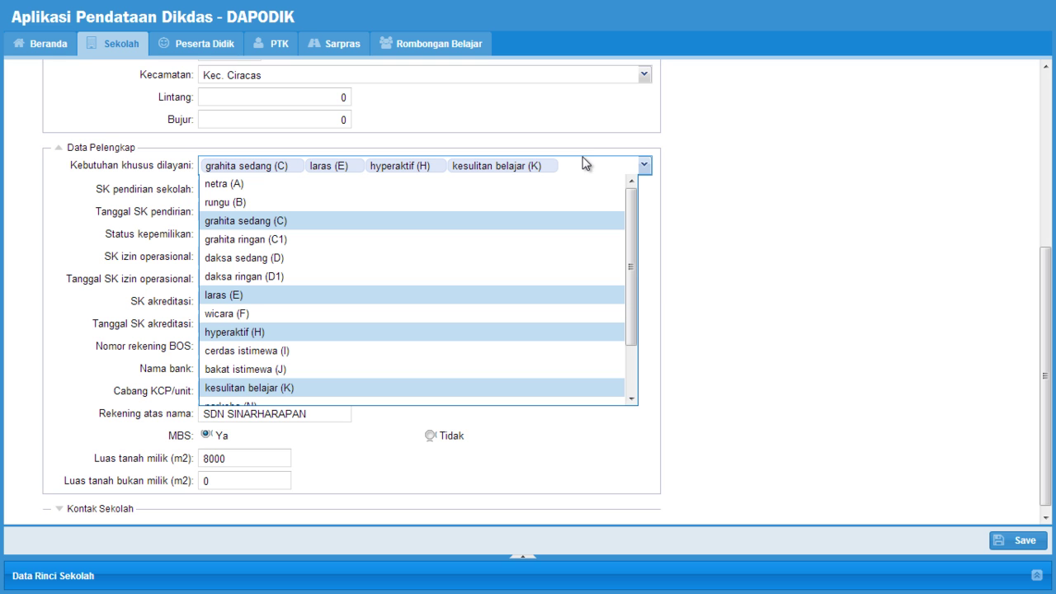
key(BackSpace)
key(BackSpace)
key(BackSpace)
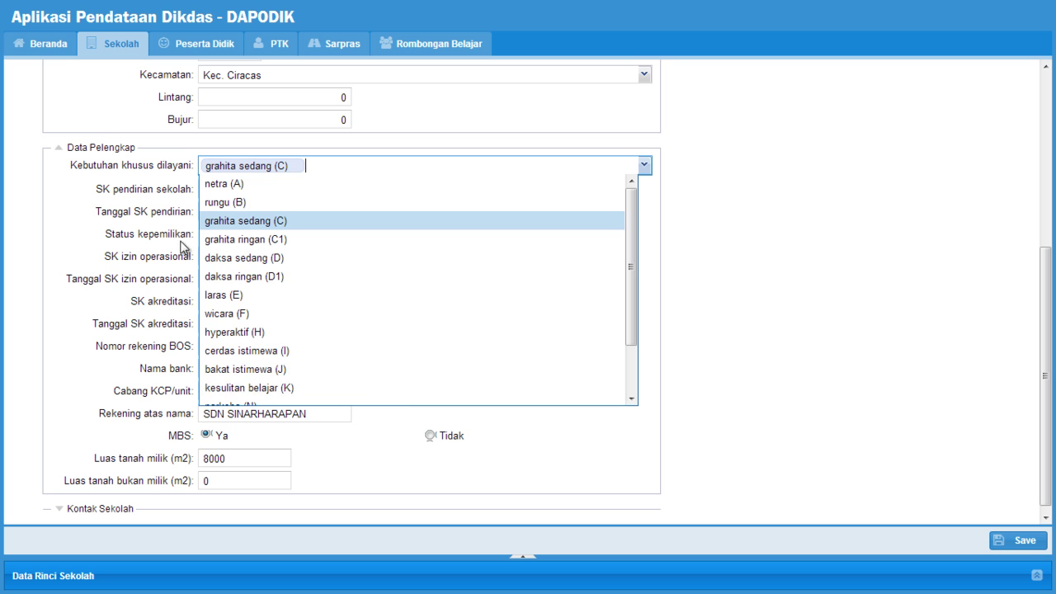
scroll(252, 346, down, 2)
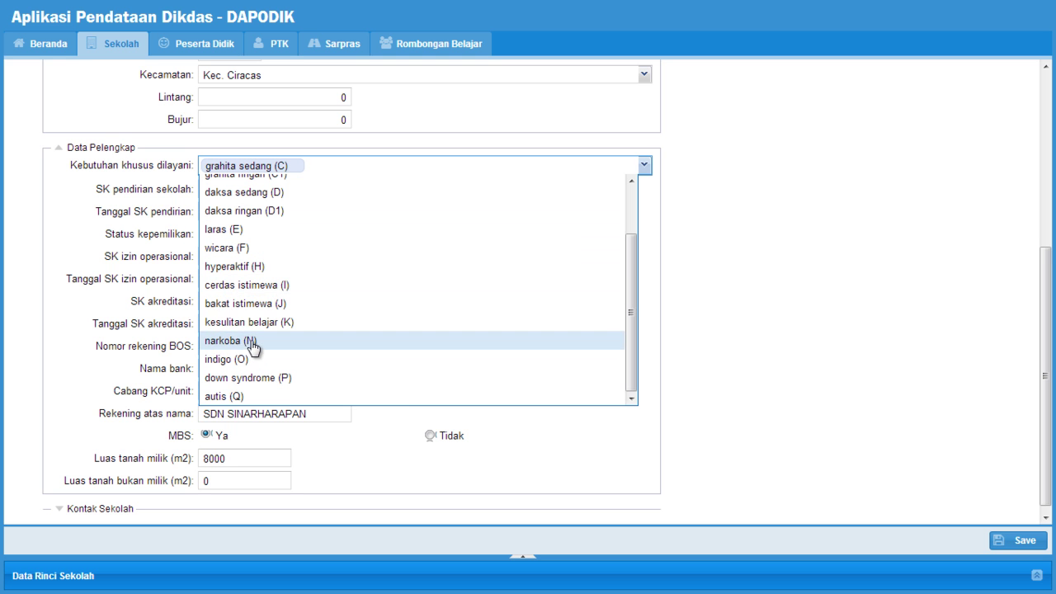
click(264, 288)
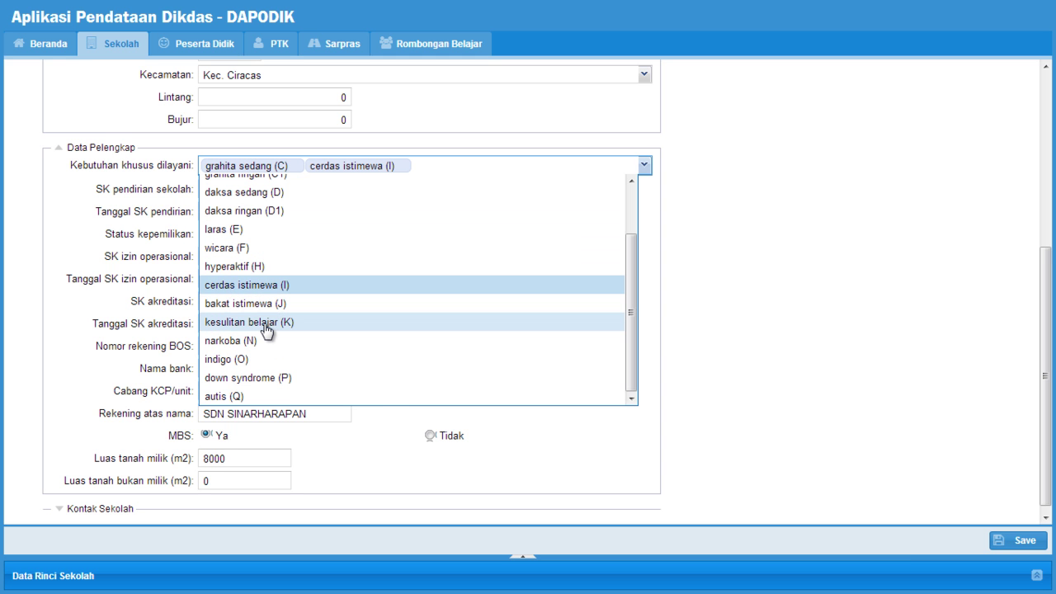
click(269, 326)
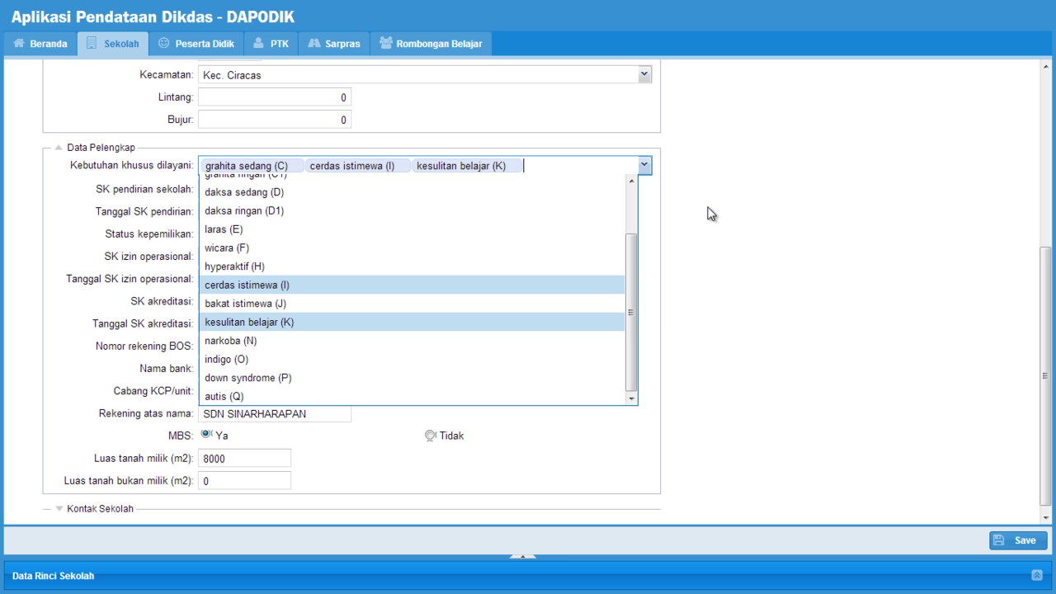
click(644, 167)
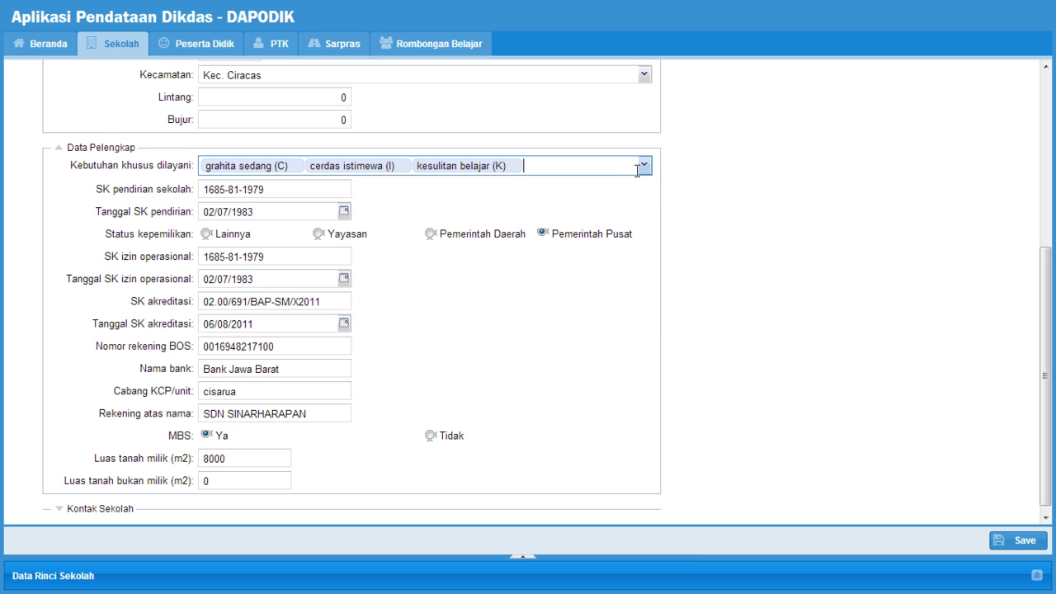
Check the SK pendirian and SK izin operasional fields, and set Tanggal SK izin operasional to 2 July 1983.
click(278, 192)
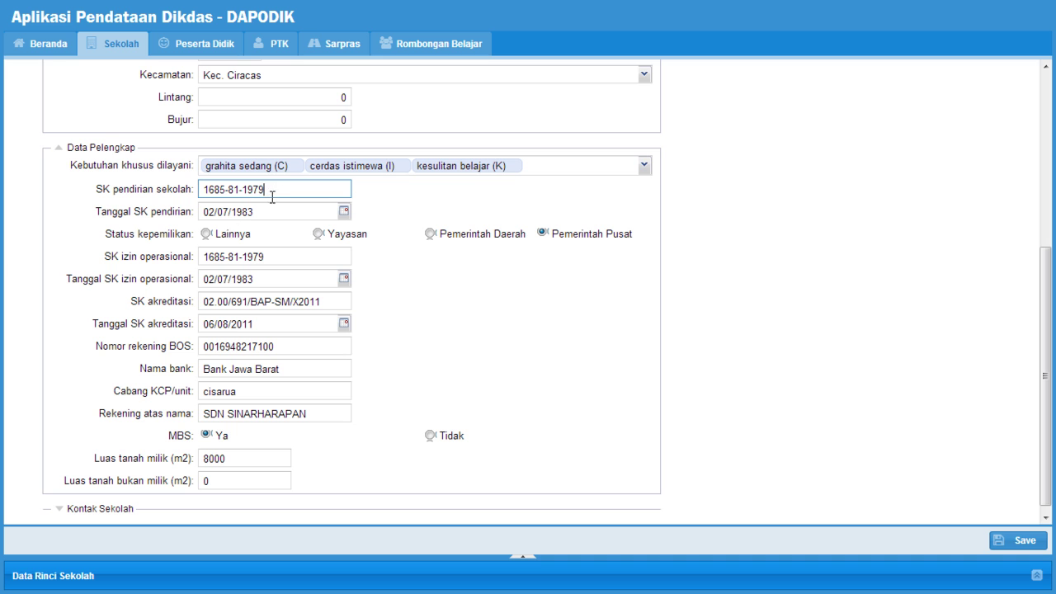
click(260, 215)
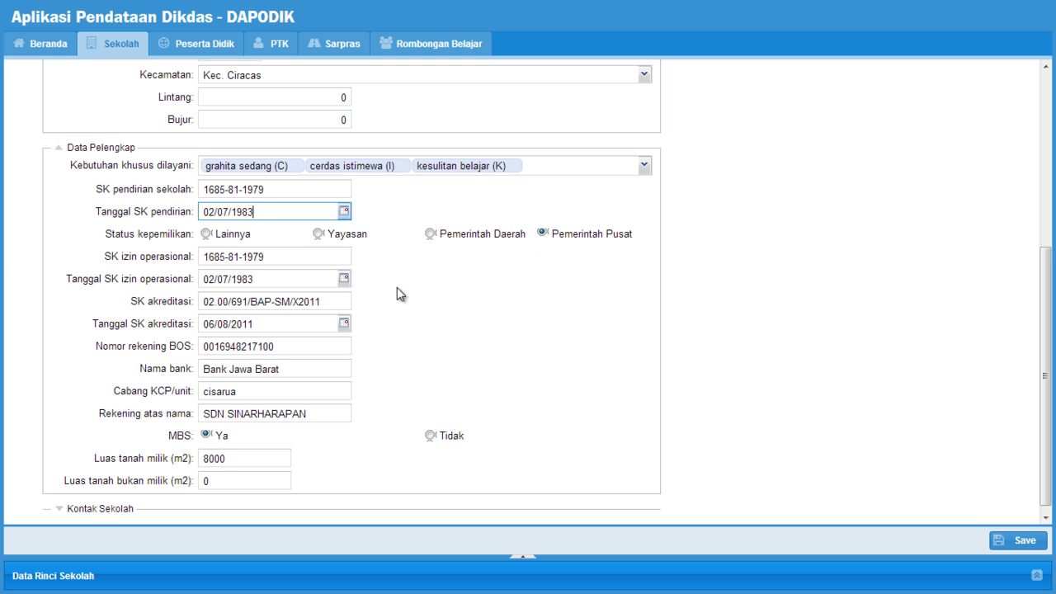
click(303, 252)
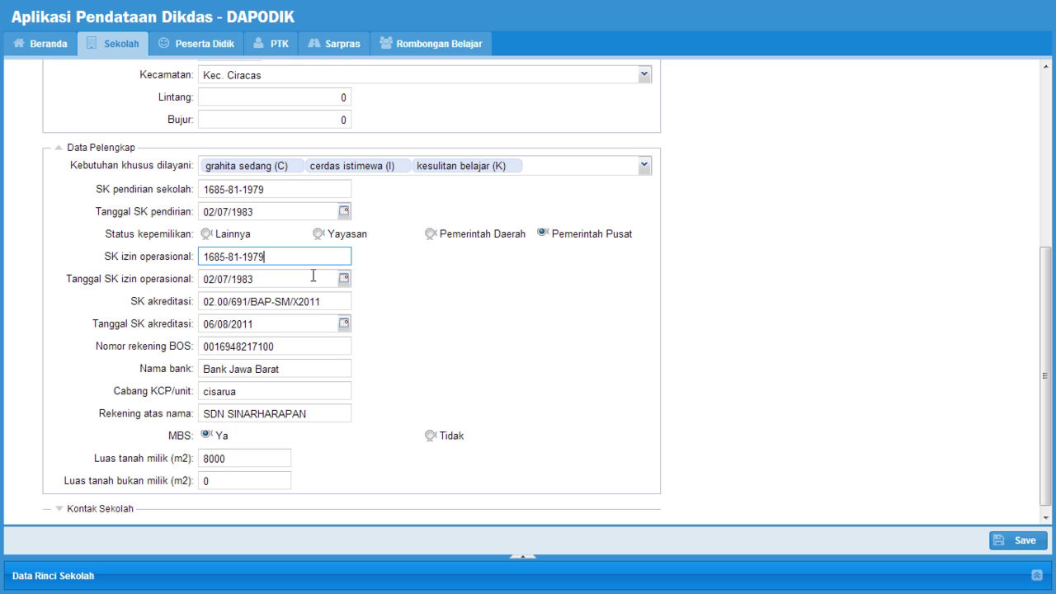
click(345, 280)
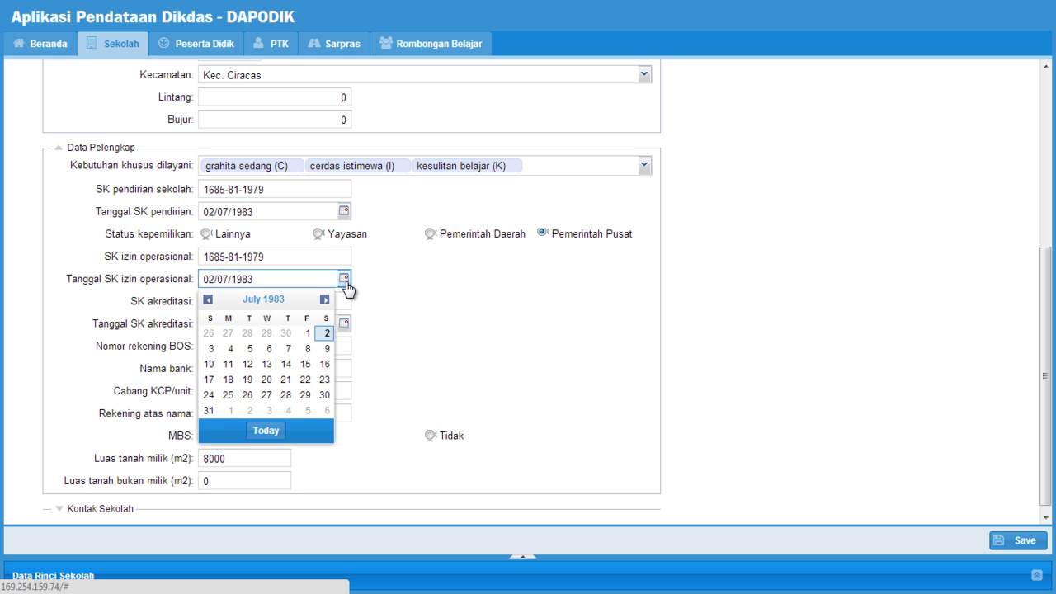
click(264, 301)
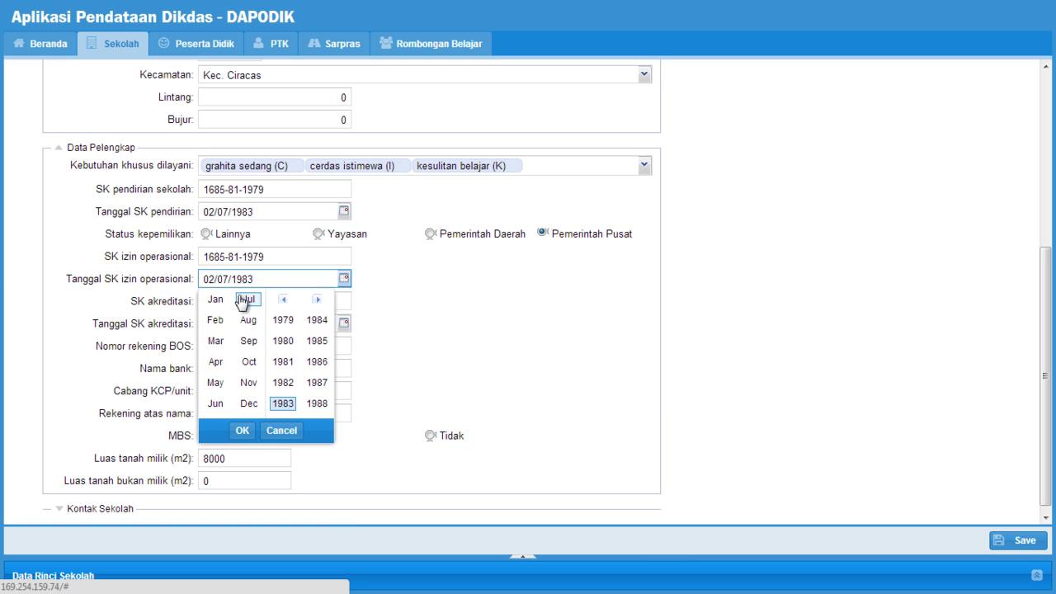
click(240, 431)
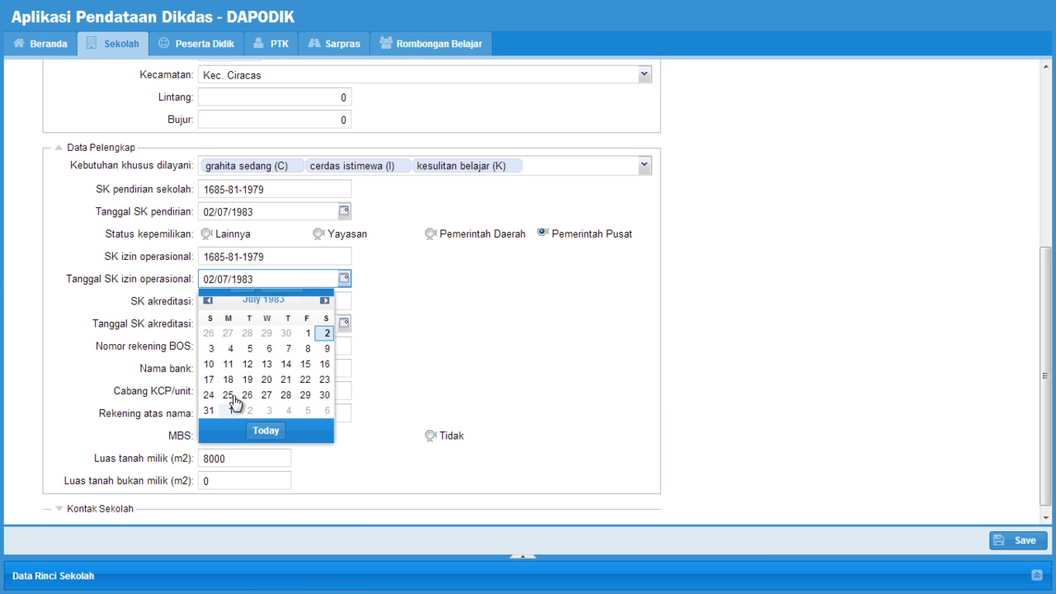
click(326, 333)
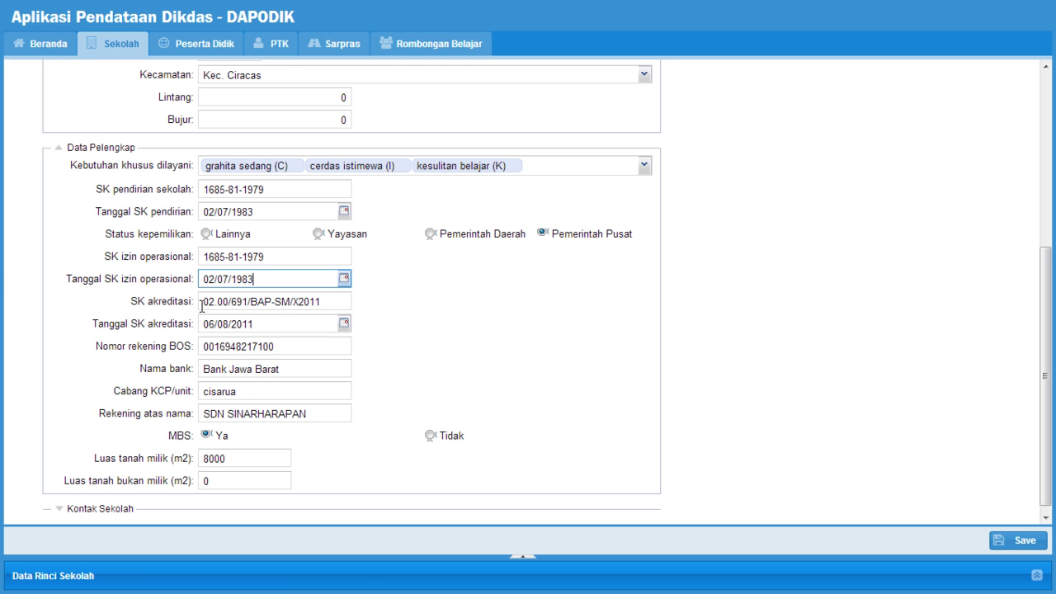
Review the accreditation decree, BOS bank account and owned land area fields in Data Pelengkap.
click(328, 304)
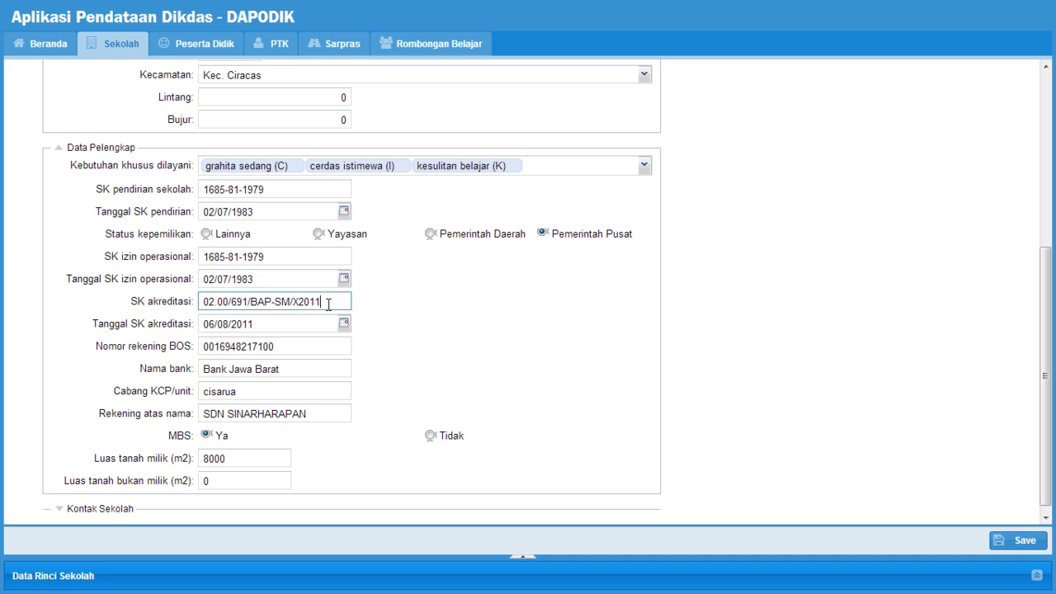
click(285, 327)
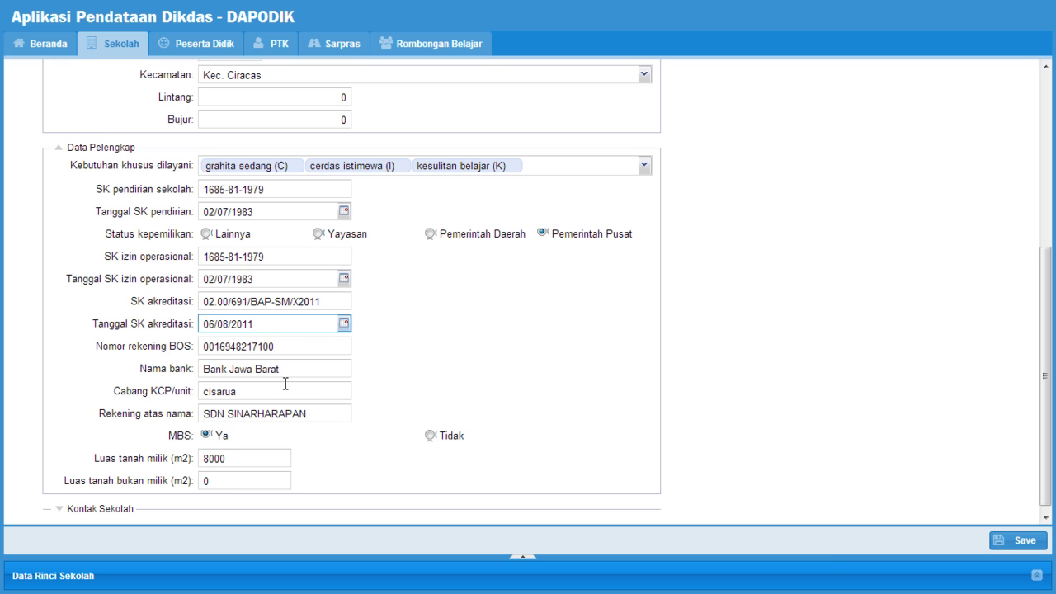
click(291, 348)
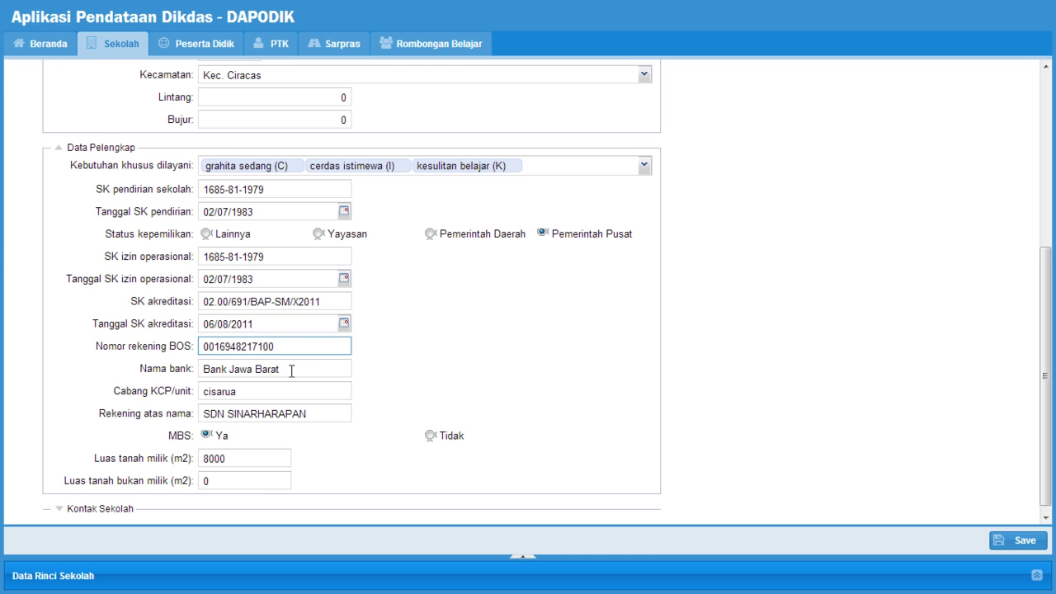
click(291, 371)
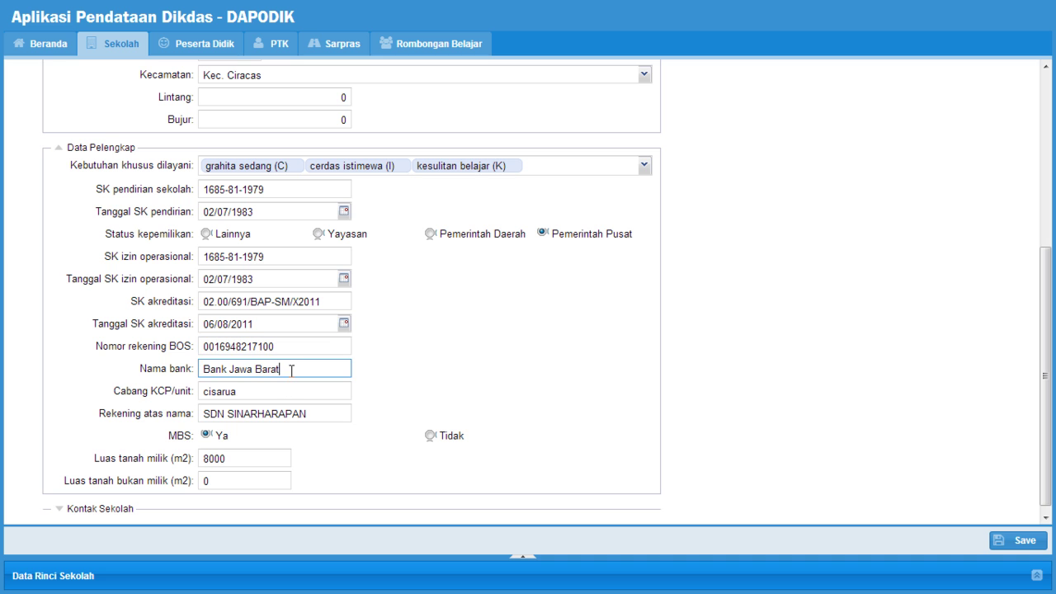
click(264, 387)
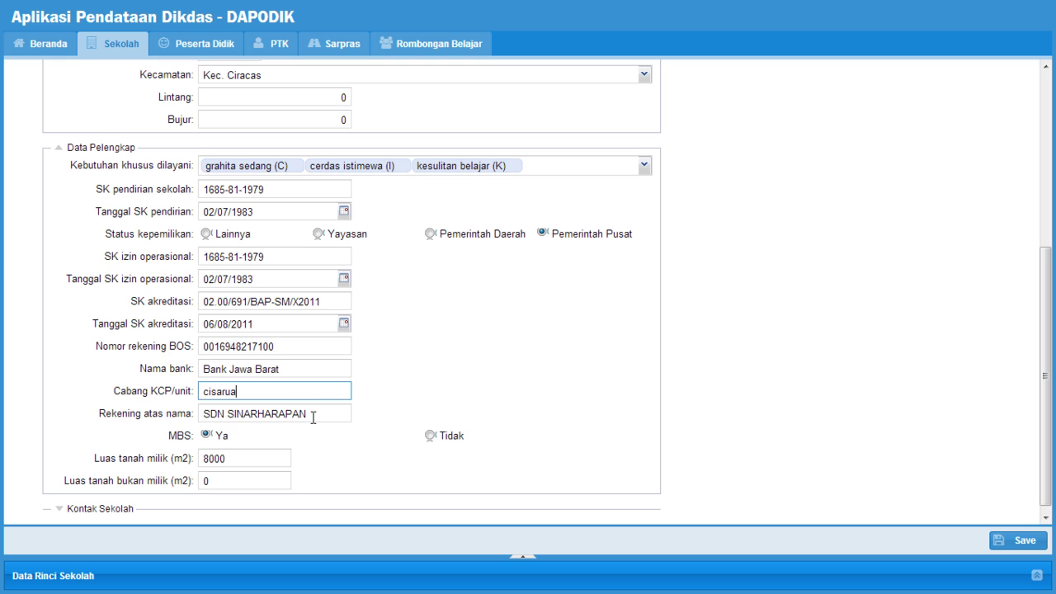
click(314, 417)
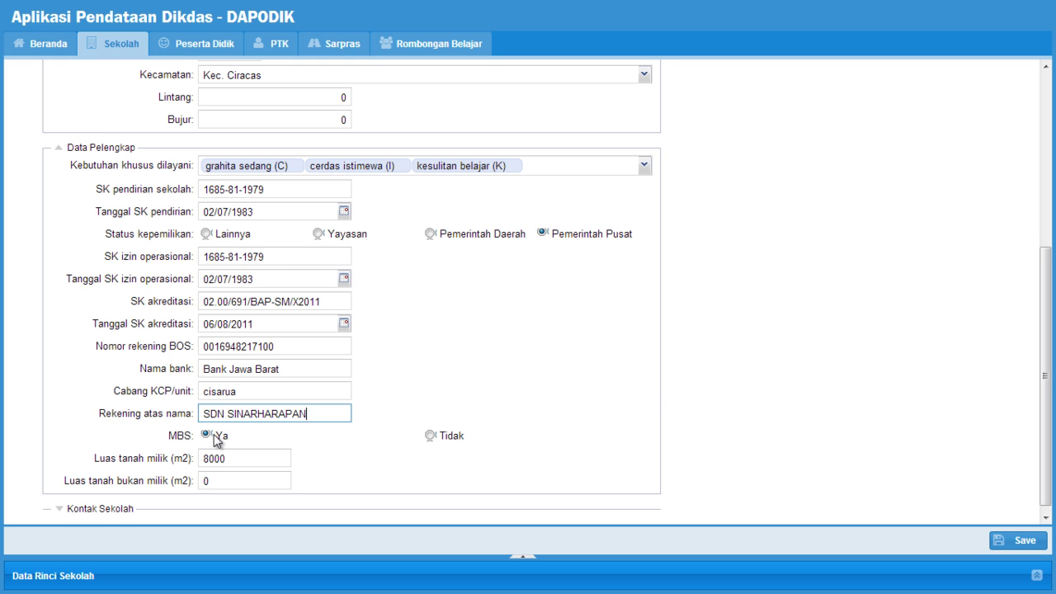
scroll(311, 422, down, 1)
click(231, 453)
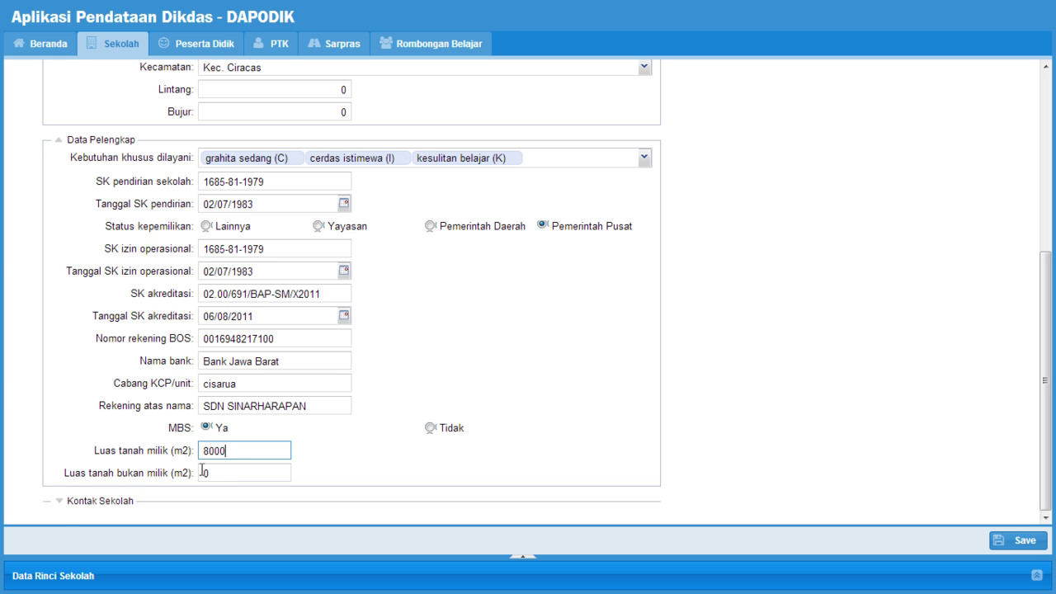
Expand the Kontak Sekolah section and clear the school's telephone number.
click(59, 503)
scroll(86, 444, down, 2)
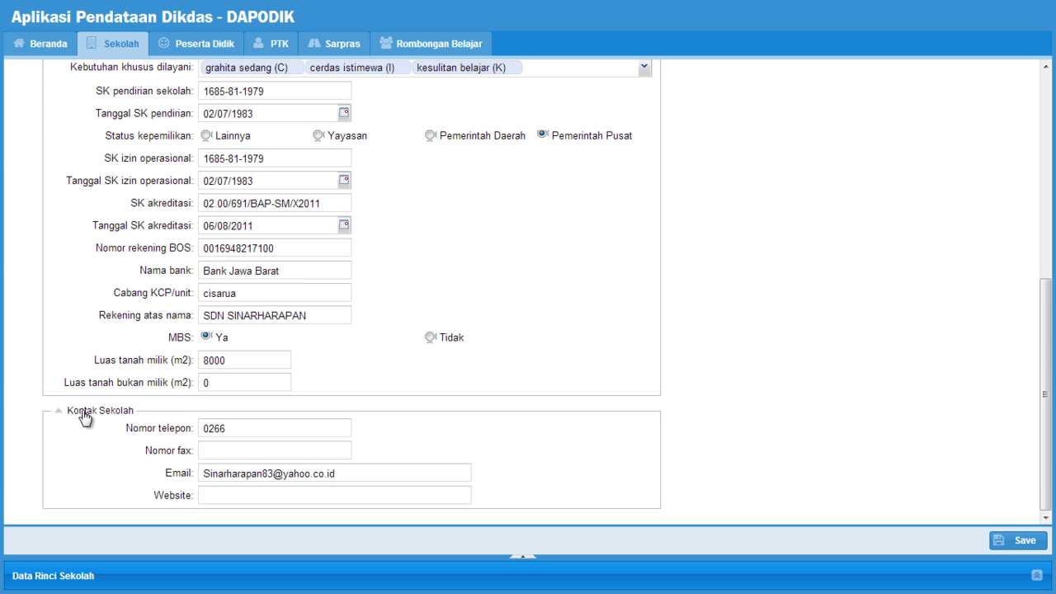
click(237, 429)
drag(238, 429, 175, 428)
key(BackSpace)
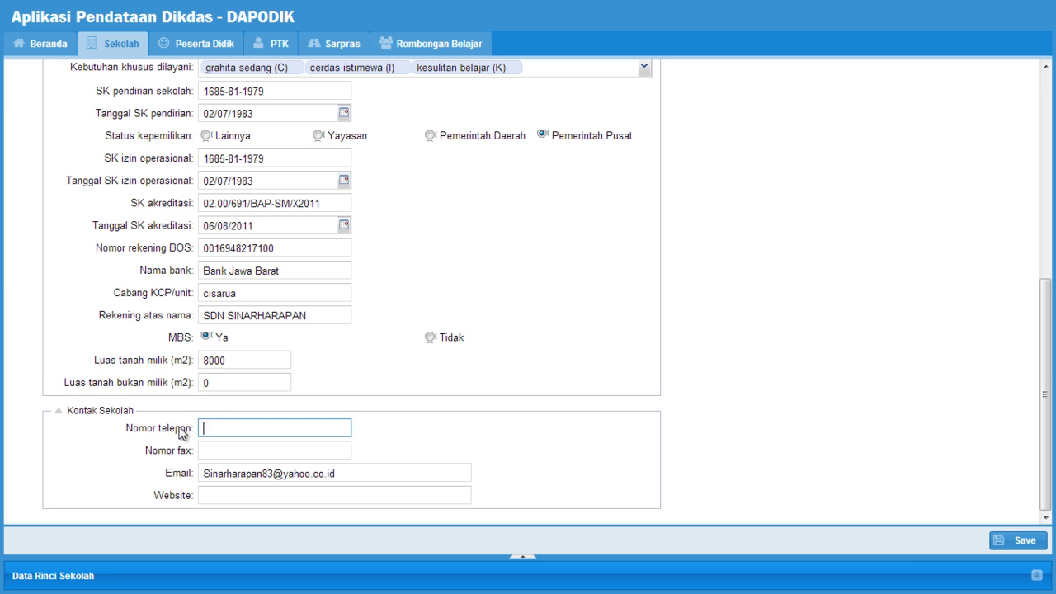
Review the fax, email and website fields, the non-owned land area, and the school data above them.
click(241, 449)
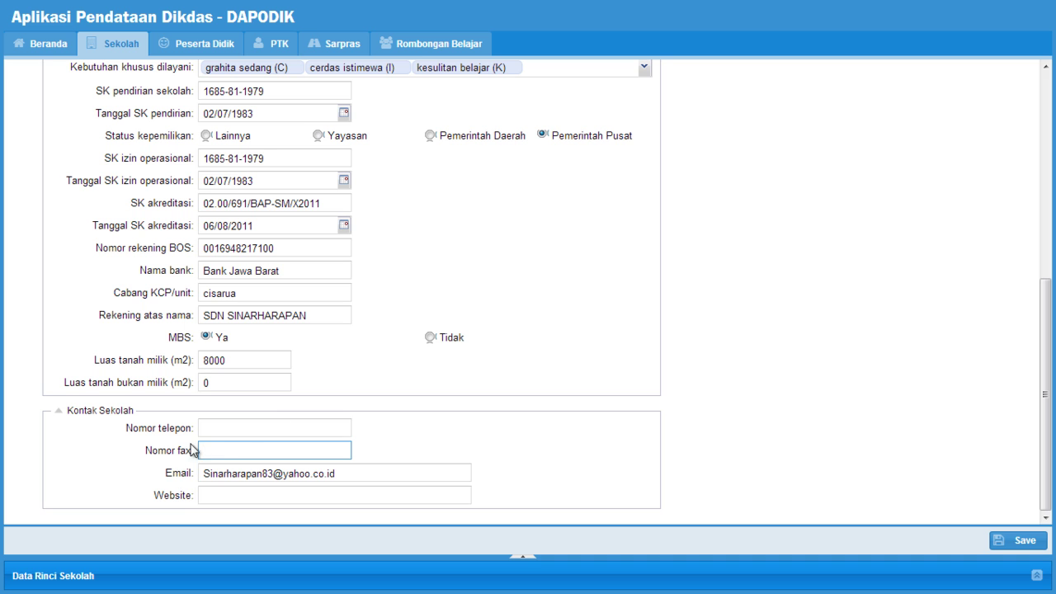
click(344, 476)
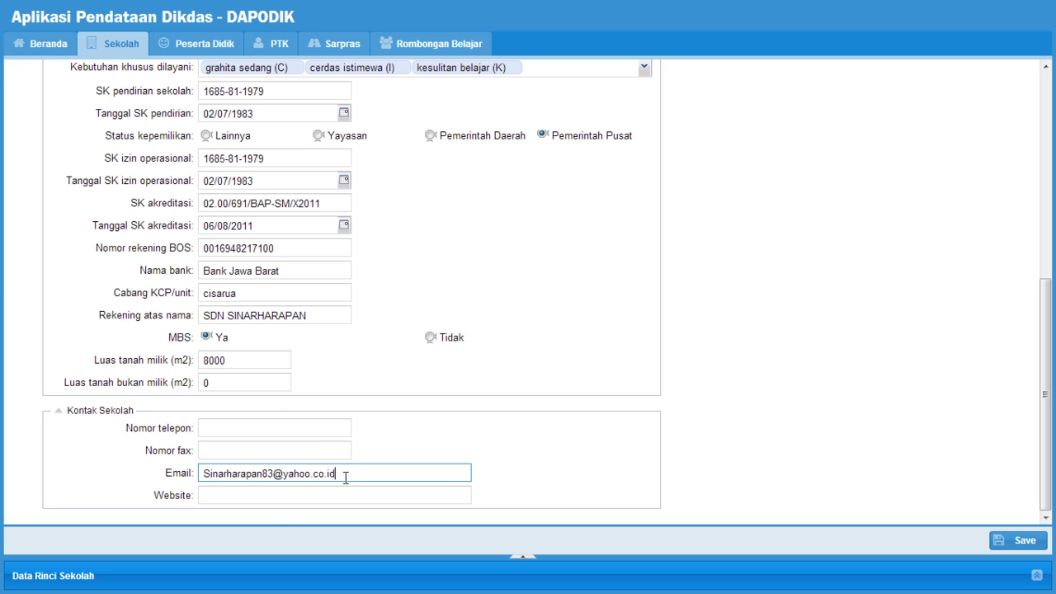
click(250, 499)
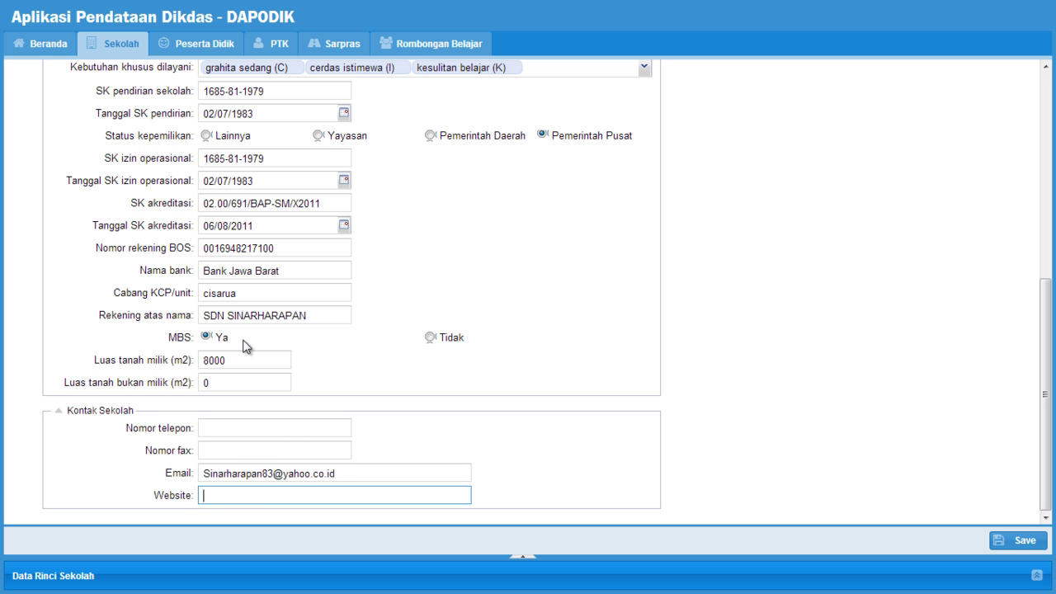
click(236, 382)
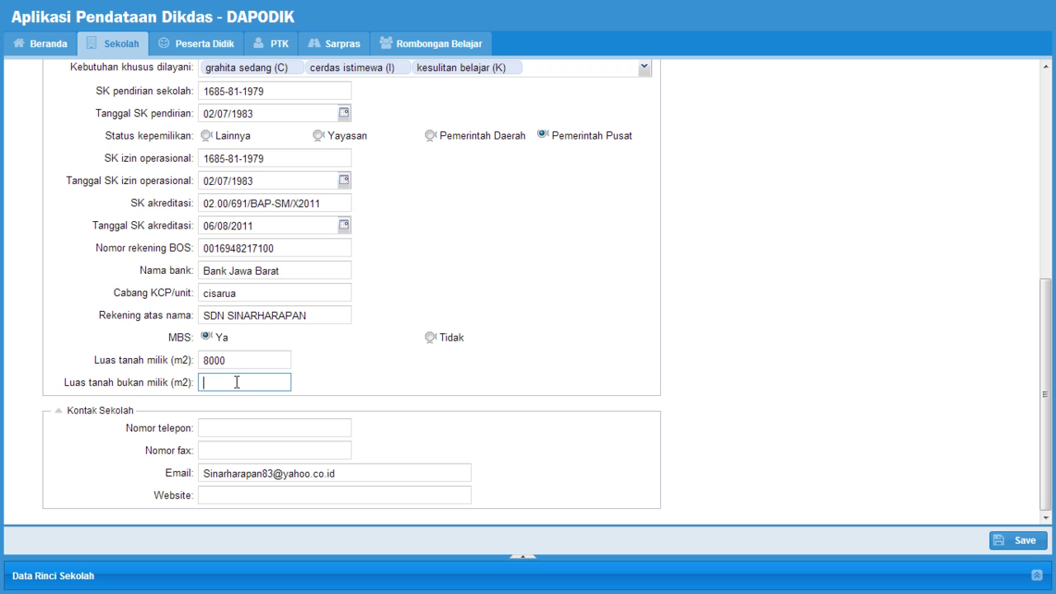
click(394, 381)
scroll(766, 334, up, 4)
scroll(780, 281, down, 2)
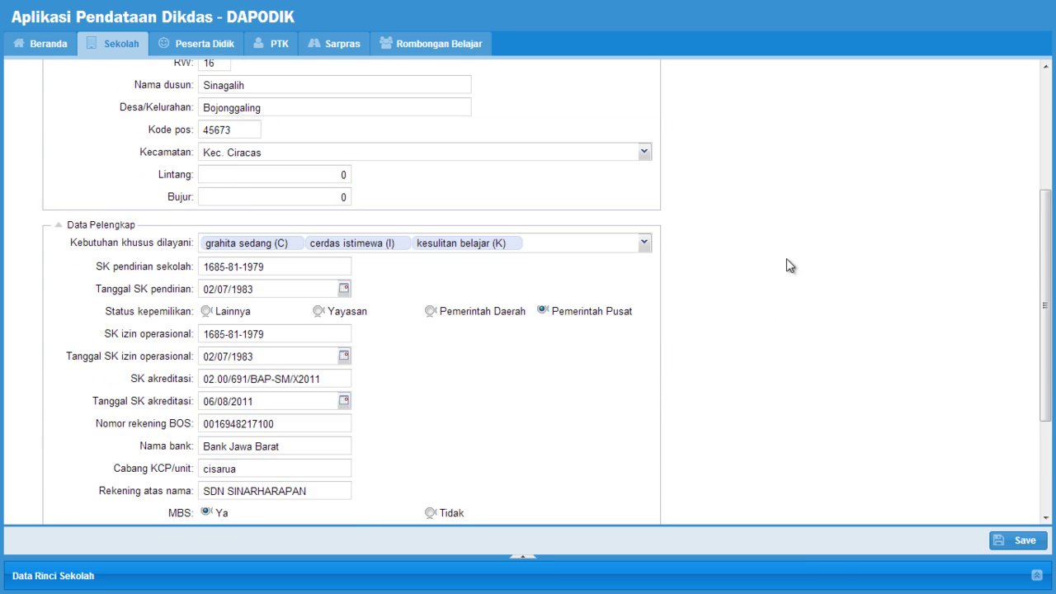
Open Data Rinci Sekolah and check the available options for Waktu penyelenggaraan and Akreditasi in Data Periodik.
scroll(786, 258, down, 3)
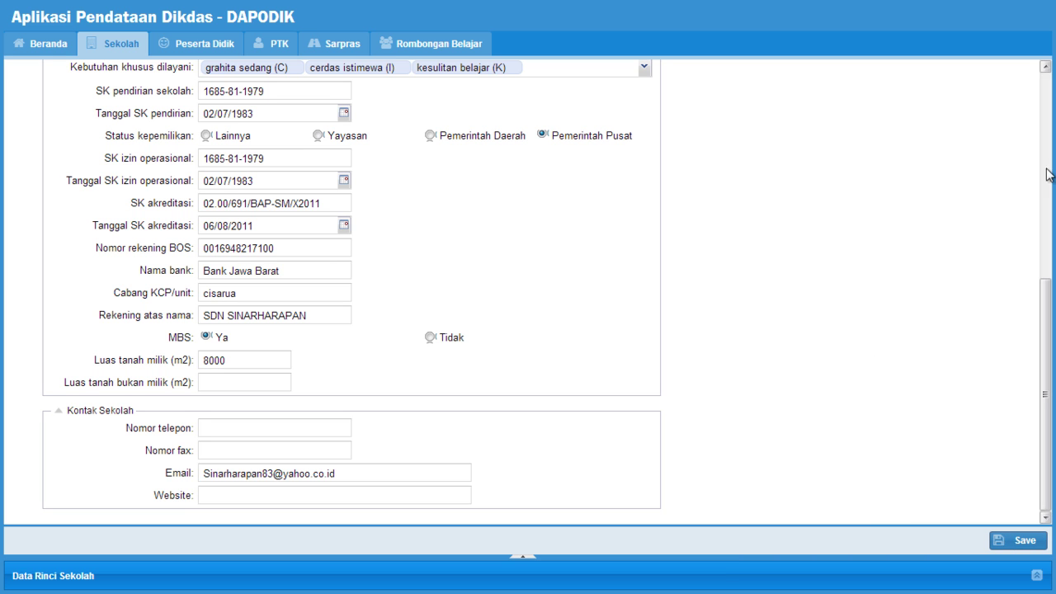
click(523, 560)
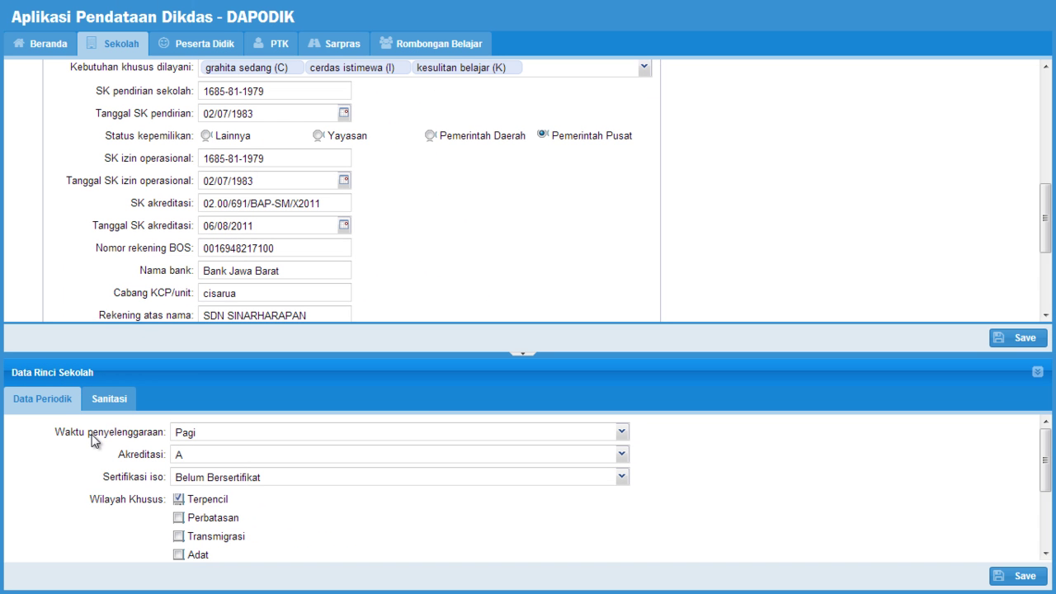
click(623, 434)
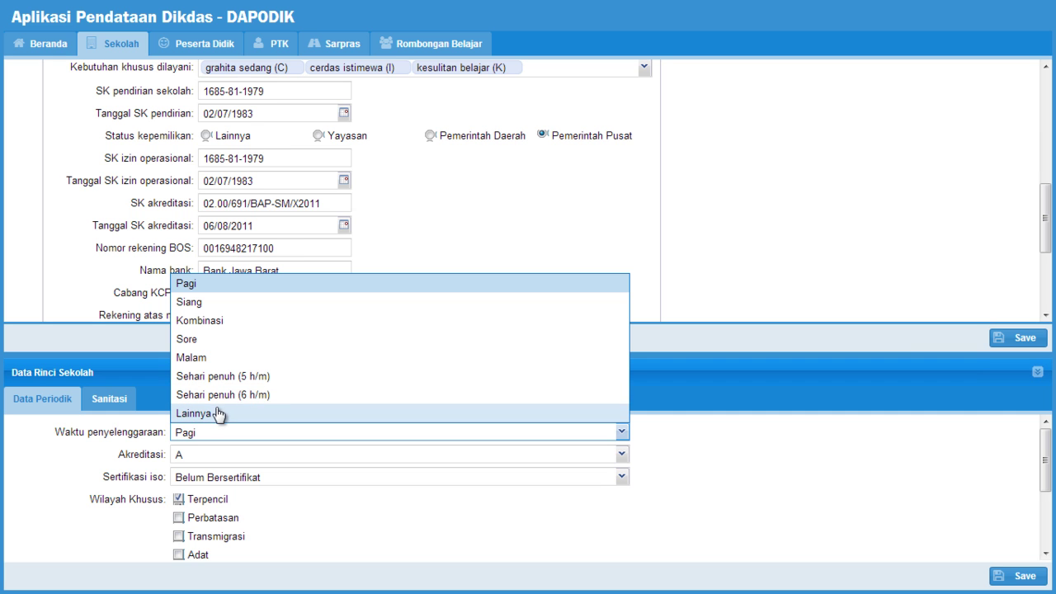
click(66, 472)
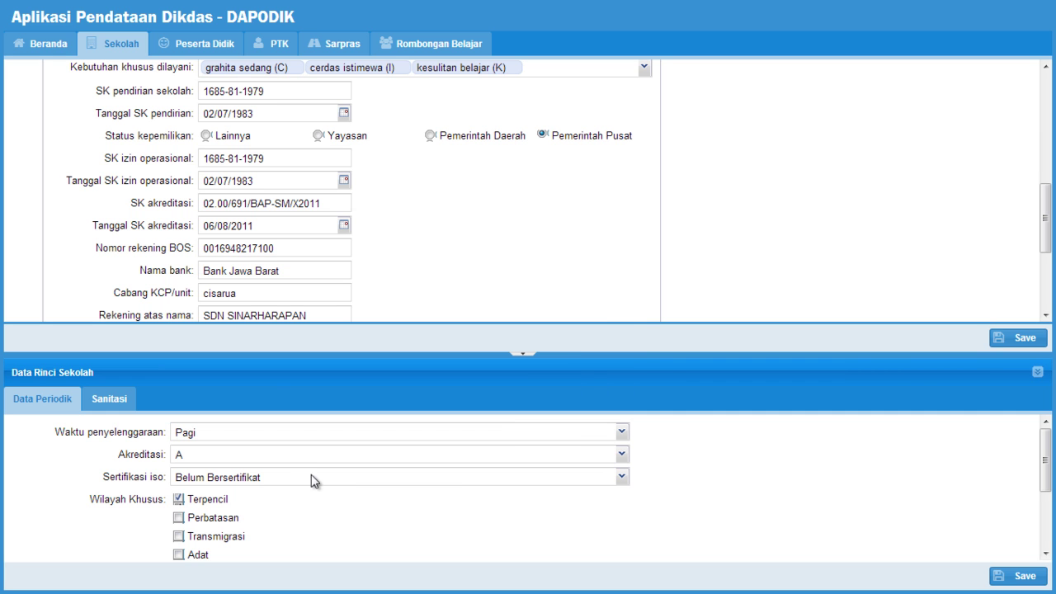
click(622, 455)
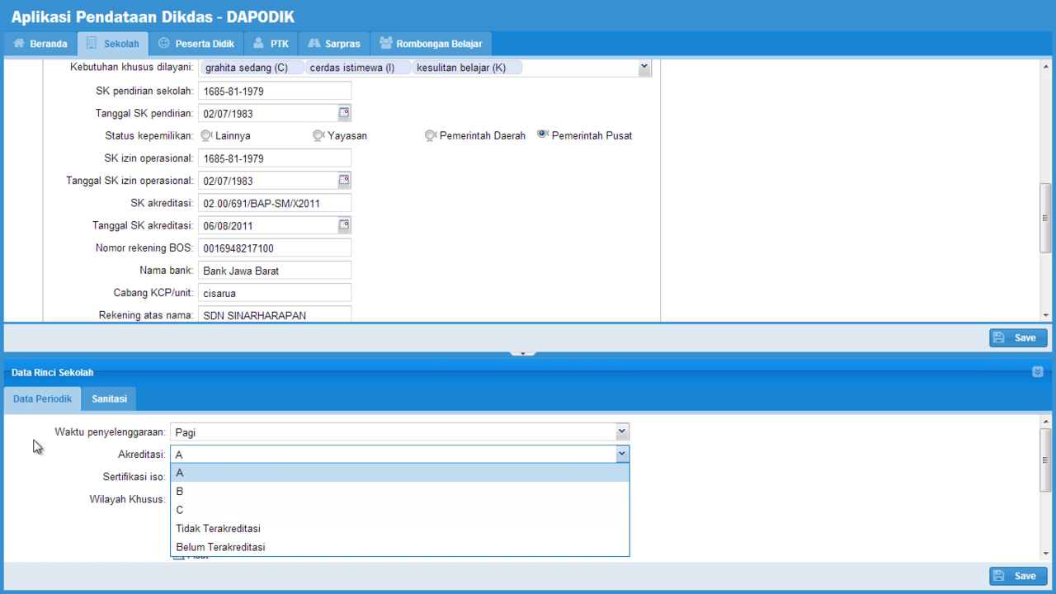
click(76, 467)
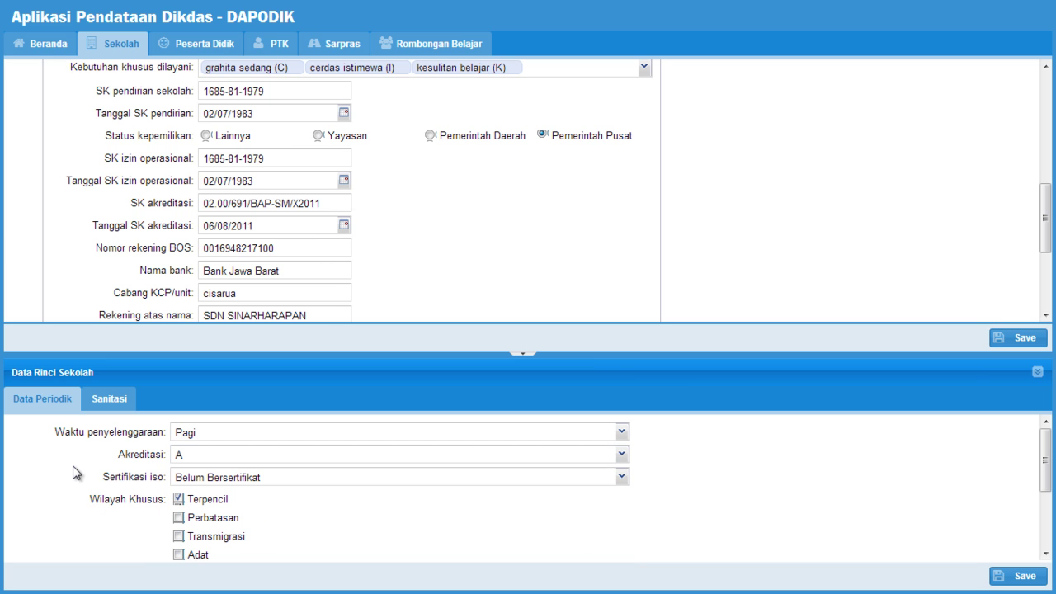
Review the Sertifikasi iso and Wilayah Khusus fields in Data Periodik, down to the electricity and internet fields.
scroll(334, 481, down, 1)
scroll(330, 486, up, 1)
scroll(167, 505, down, 1)
scroll(168, 505, up, 1)
scroll(198, 503, down, 1)
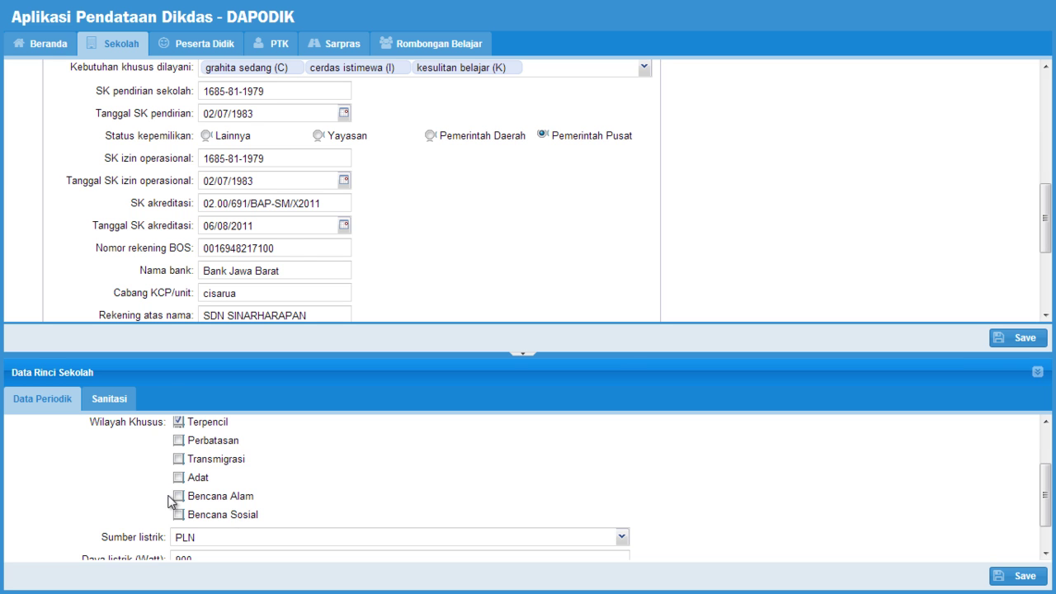
scroll(103, 492, up, 1)
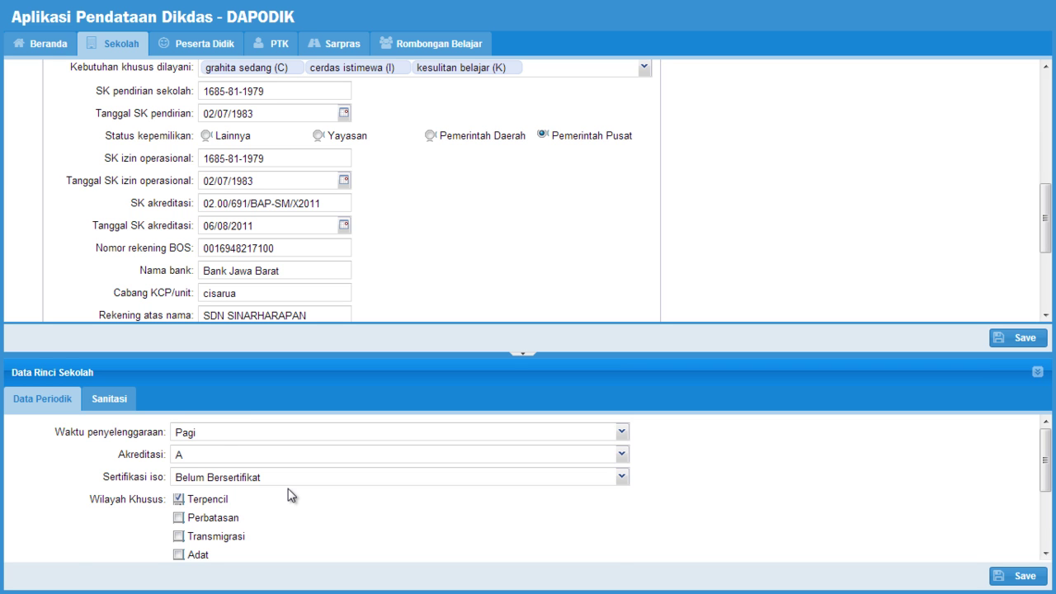
scroll(290, 495, down, 1)
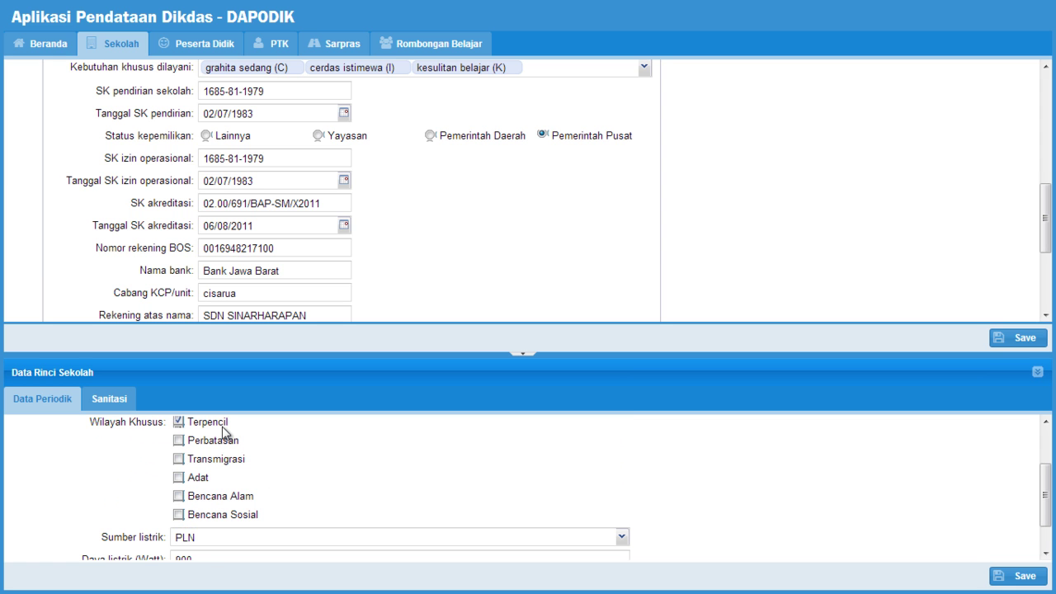
scroll(244, 501, down, 1)
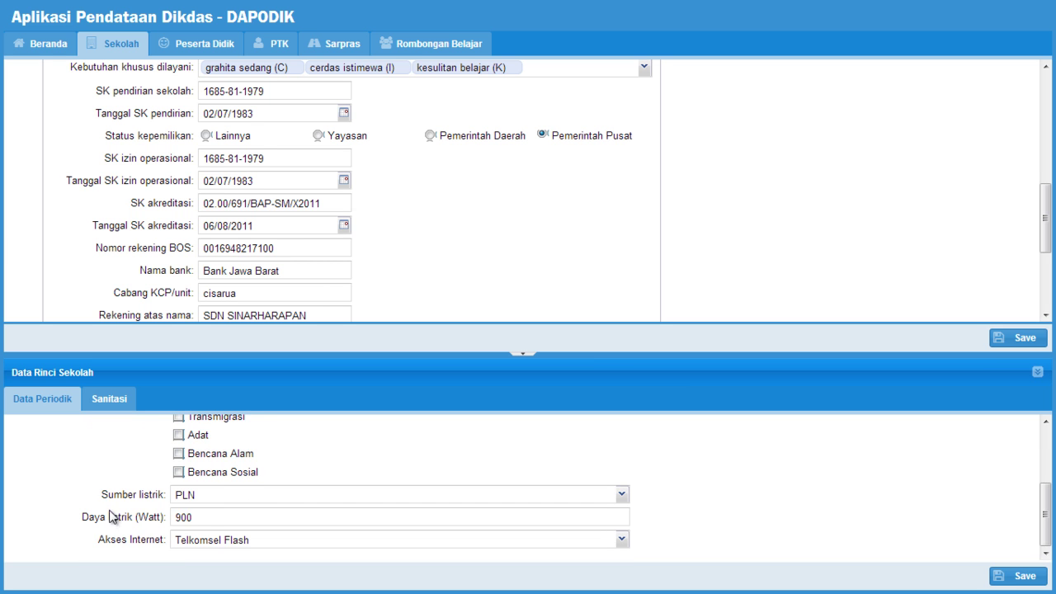
Choose PLN as the Sumber listrik and set Daya listrik to 900 watts.
click(622, 494)
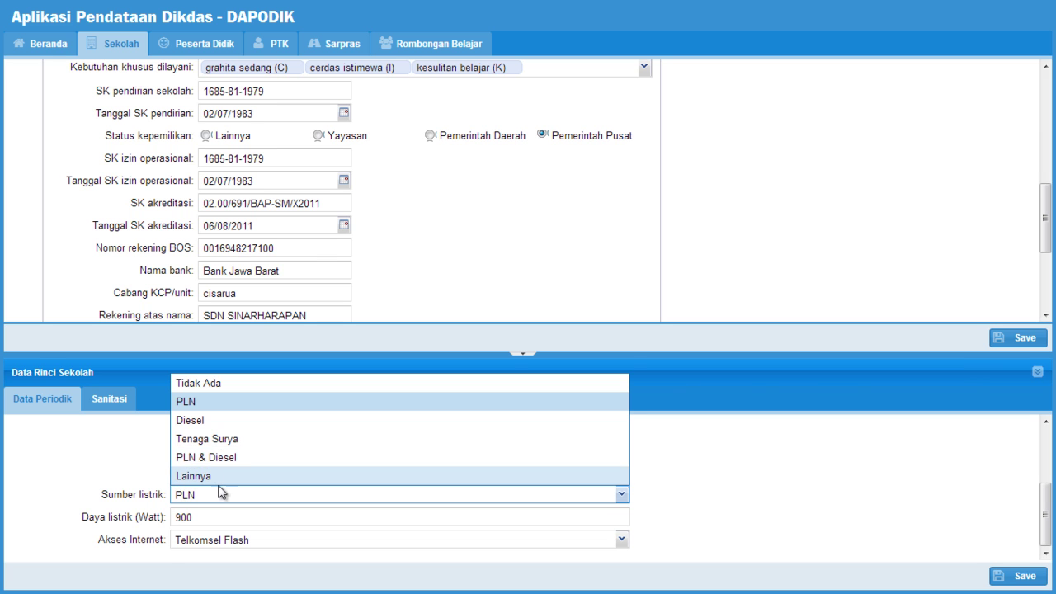
click(198, 402)
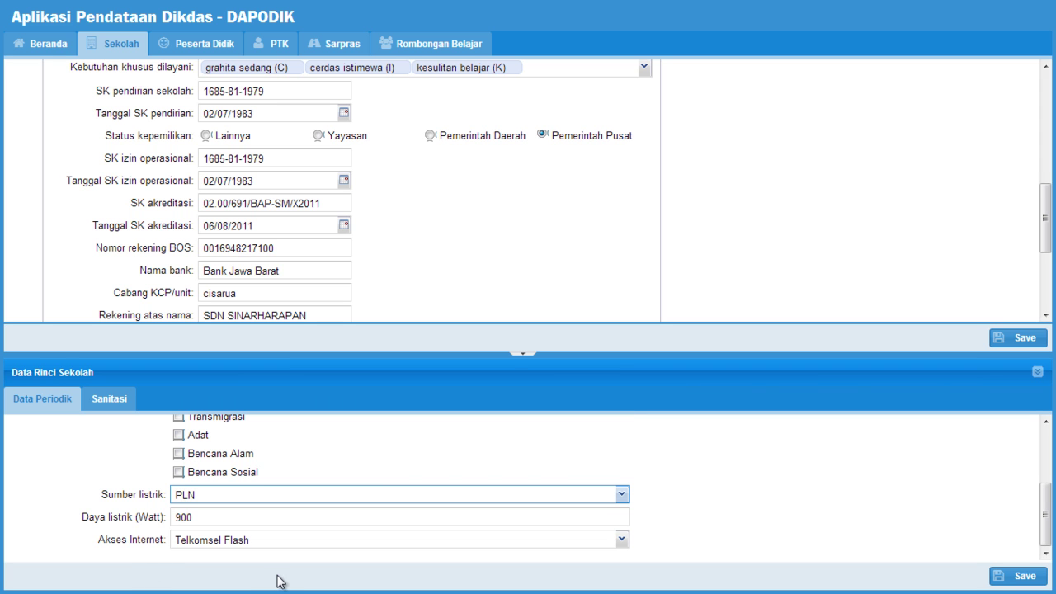
click(521, 518)
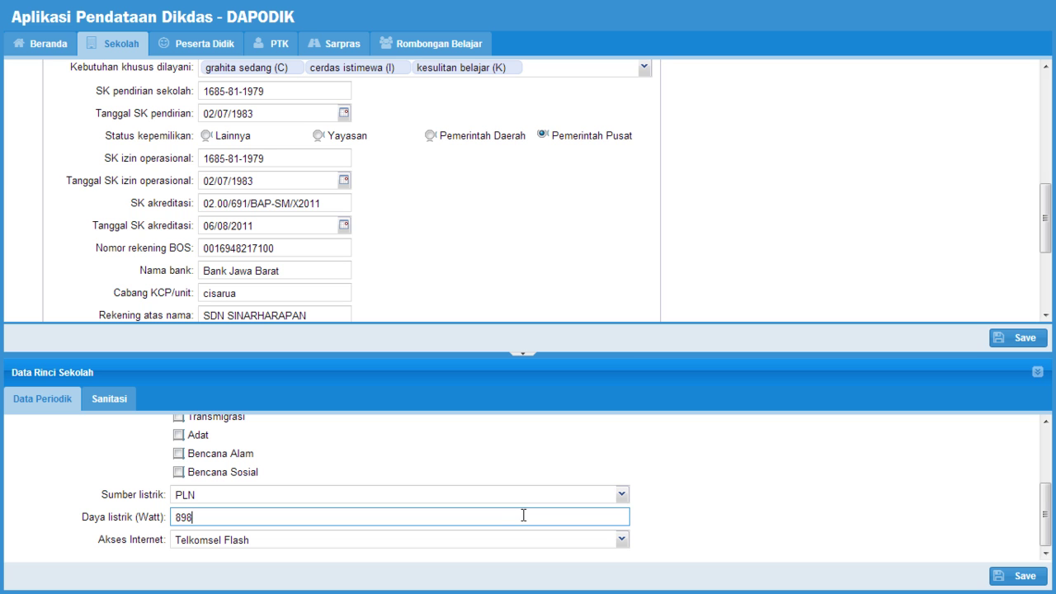
Look through the Akses Internet providers, choose Telkomsel Flash and save the Data Periodik.
click(374, 541)
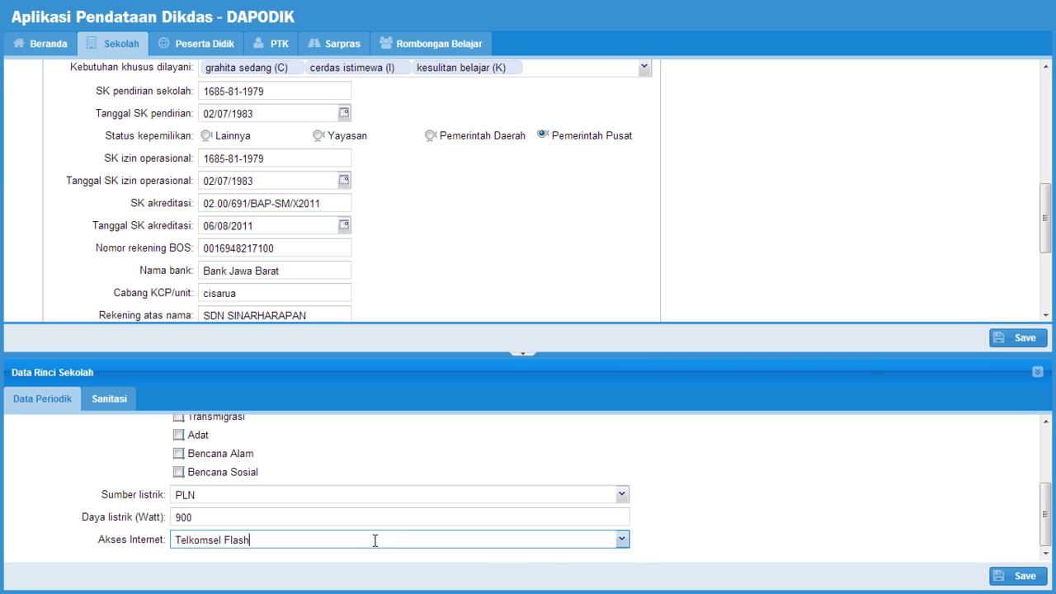
click(622, 541)
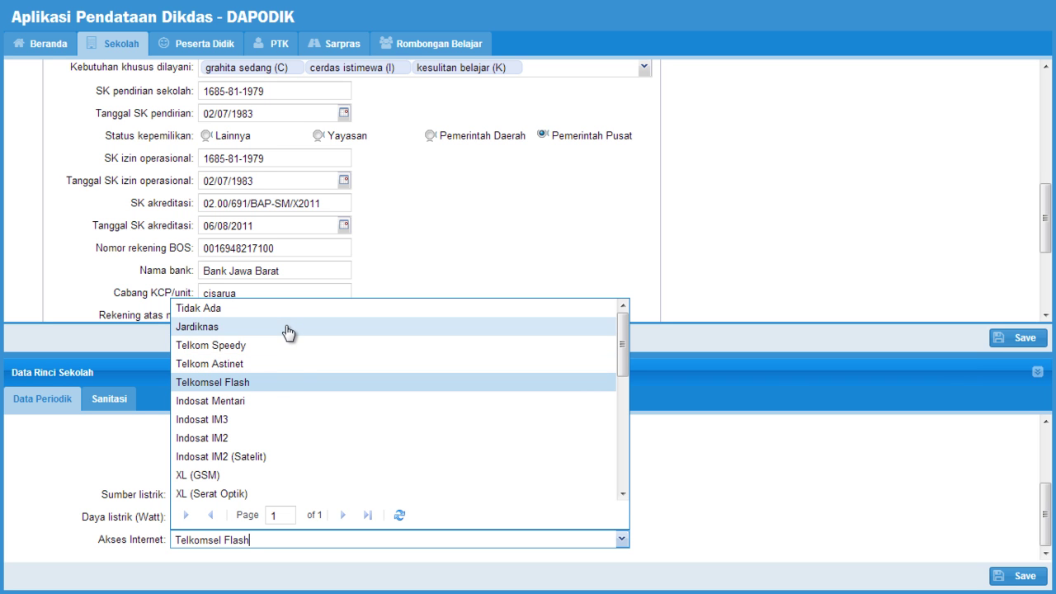
scroll(295, 367, down, 2)
scroll(294, 367, down, 5)
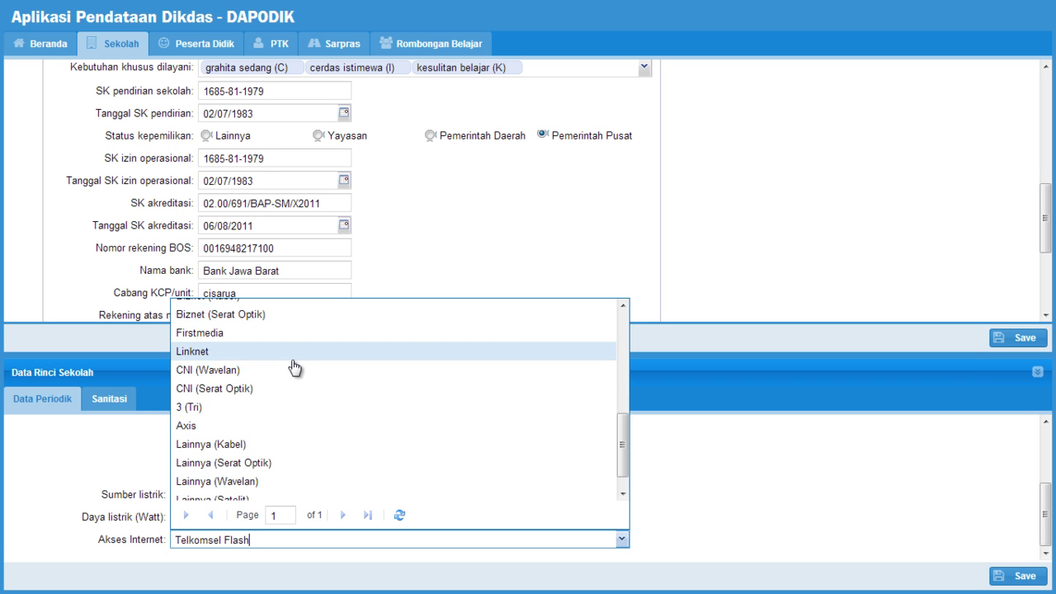
scroll(294, 368, up, 8)
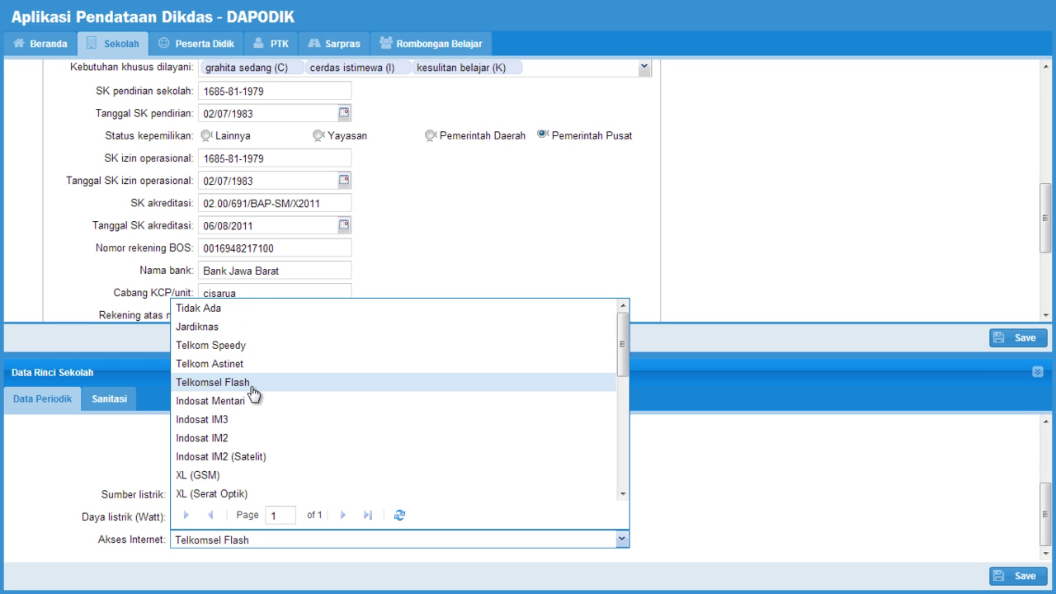
scroll(255, 408, down, 2)
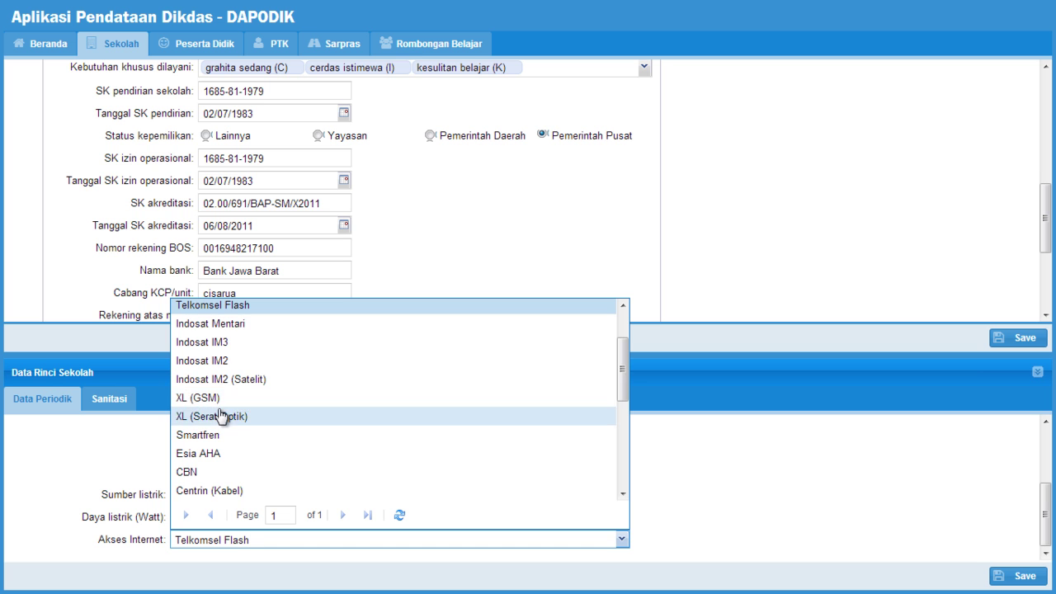
scroll(222, 416, down, 7)
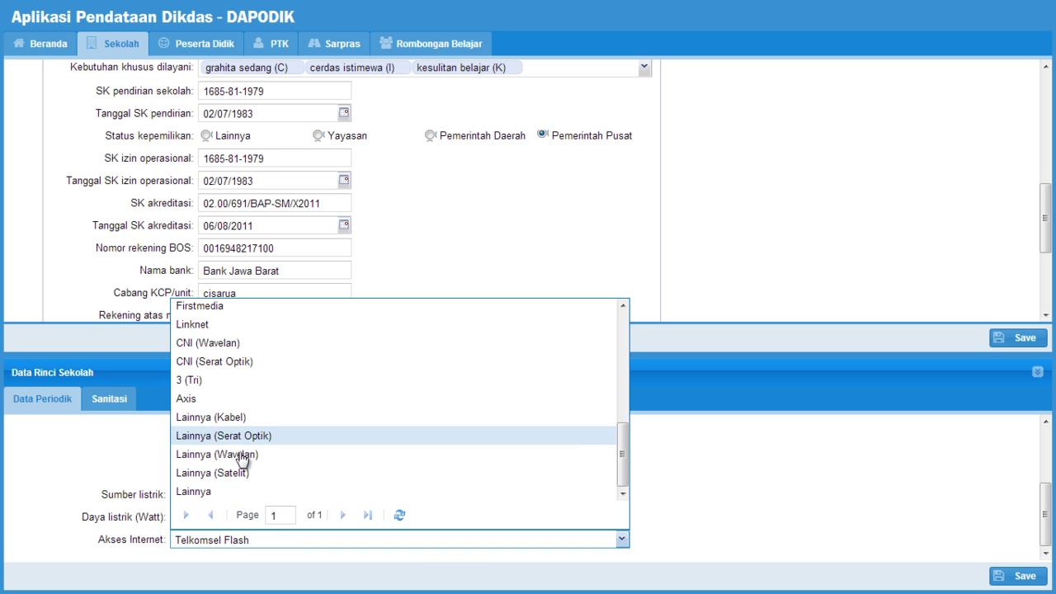
scroll(251, 449, up, 7)
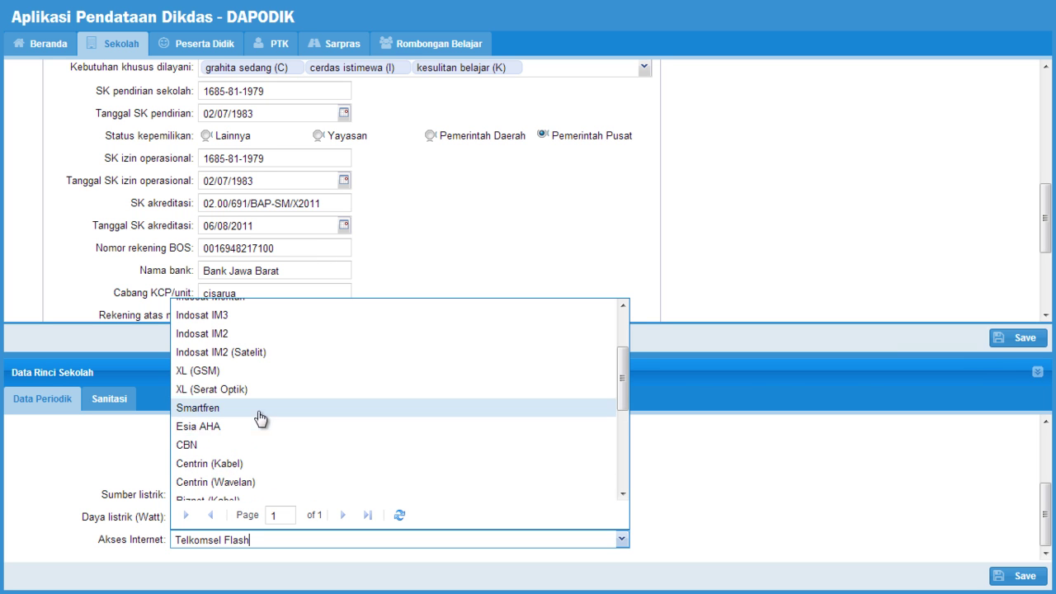
scroll(257, 417, up, 3)
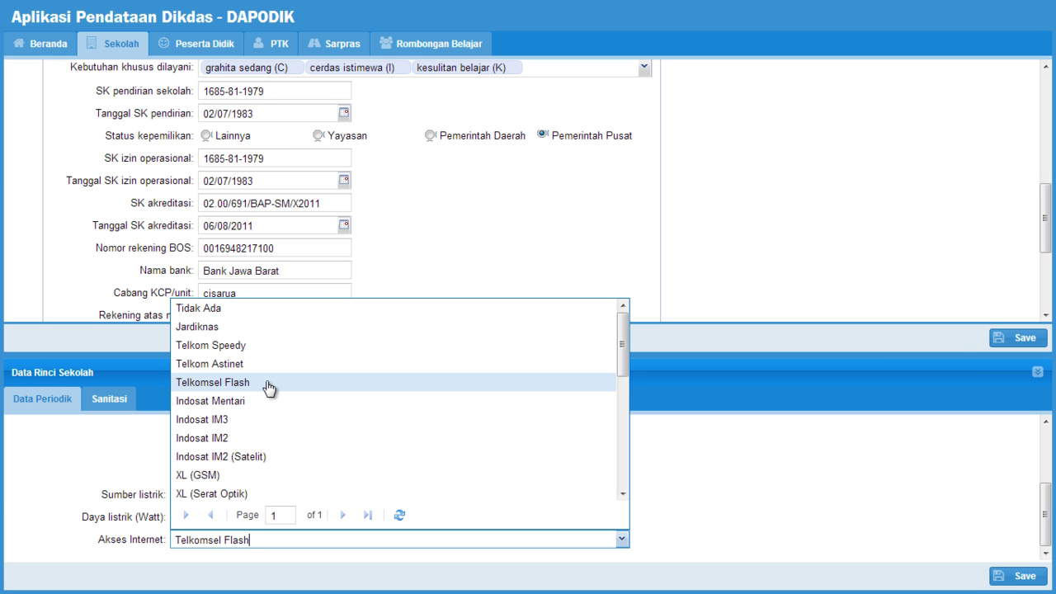
click(267, 384)
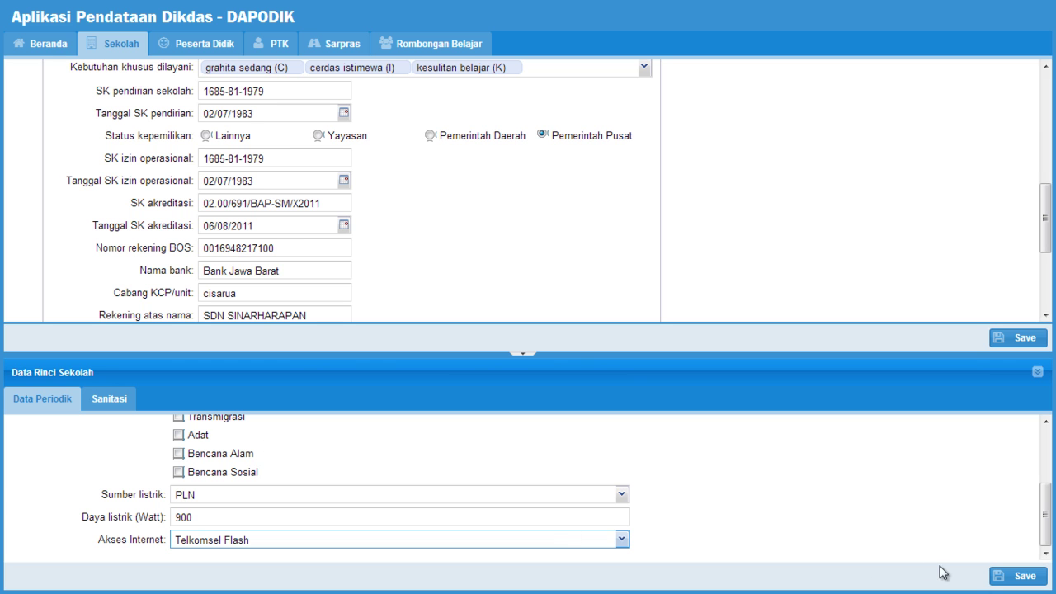
click(1013, 575)
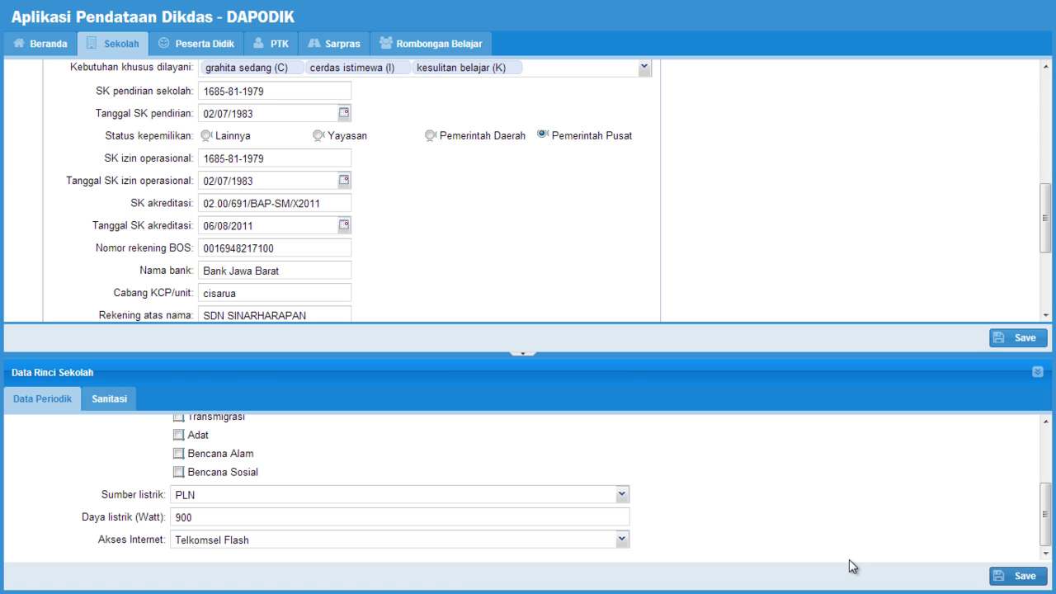
In the Sanitasi data, choose Mata air as Sumber air sanitasi and set Kecukupan air to Cukup.
click(110, 402)
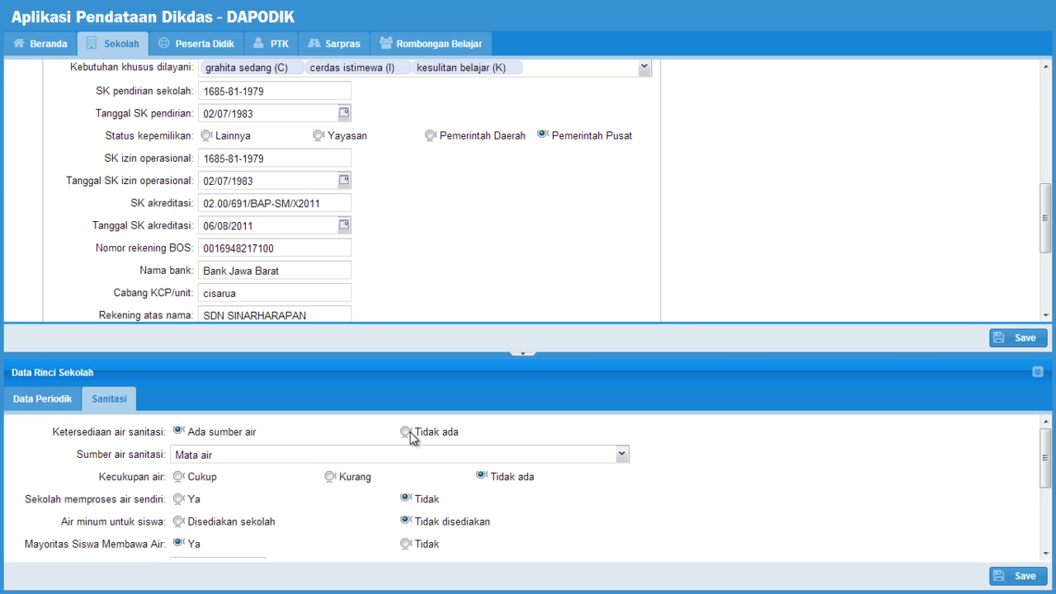
click(621, 454)
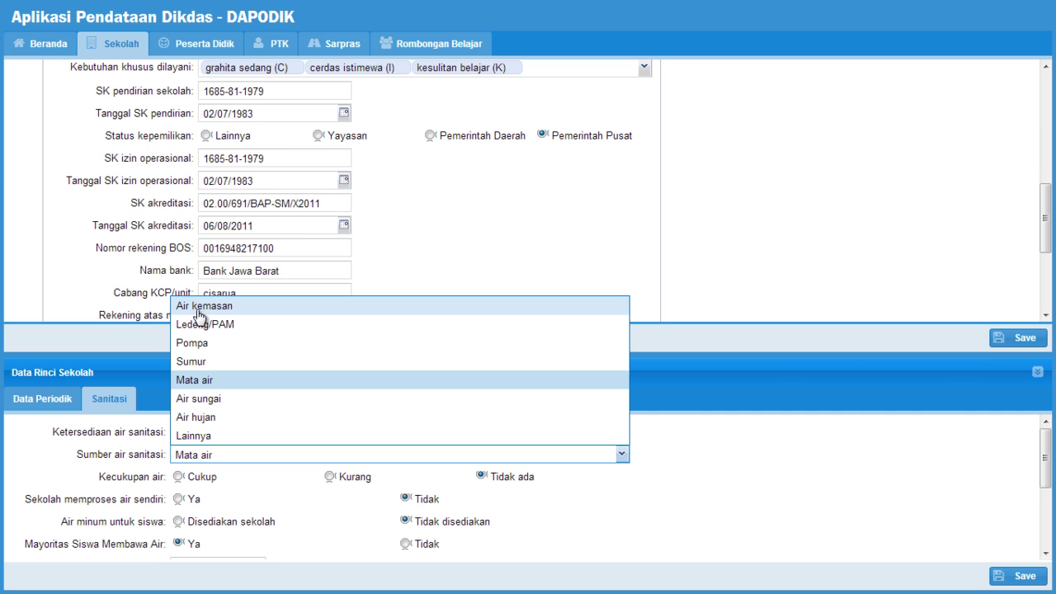
click(231, 386)
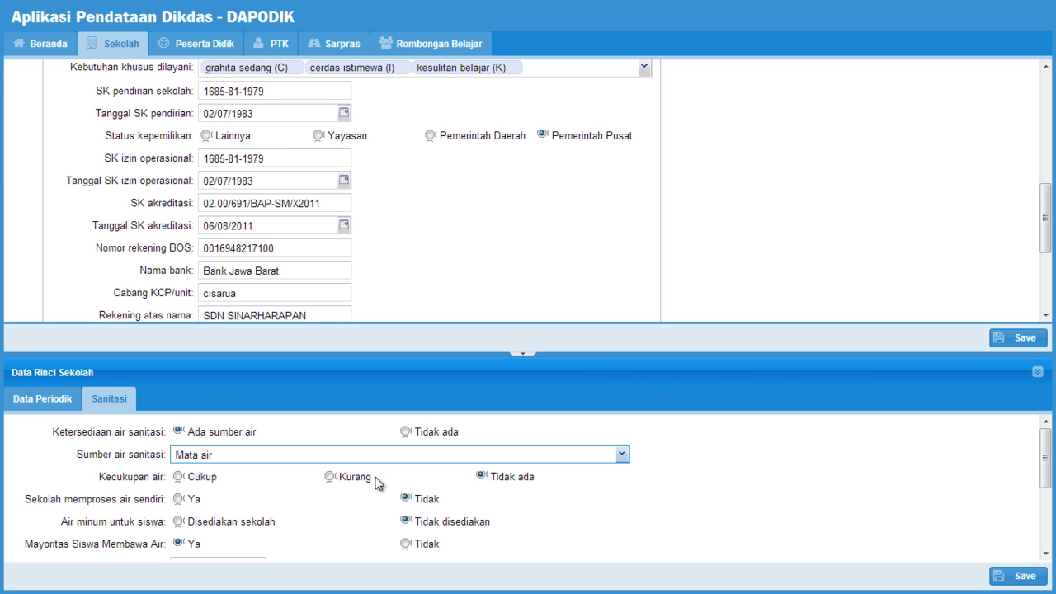
click(179, 477)
scroll(256, 452, down, 2)
scroll(255, 452, up, 2)
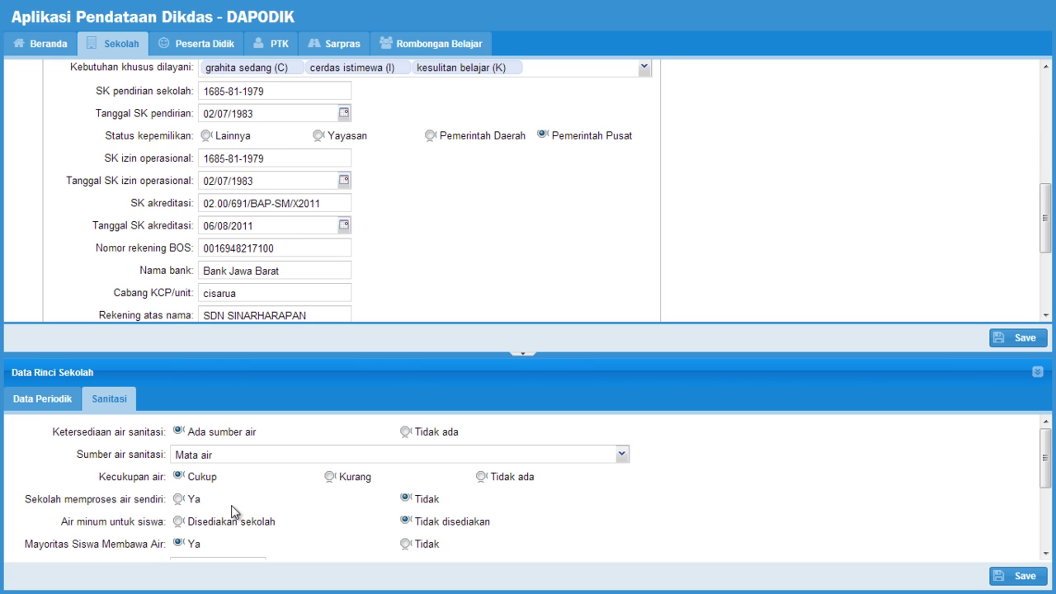
Set the number of toilets to 2 for laki-laki and 2 for perempuan.
scroll(388, 474, down, 2)
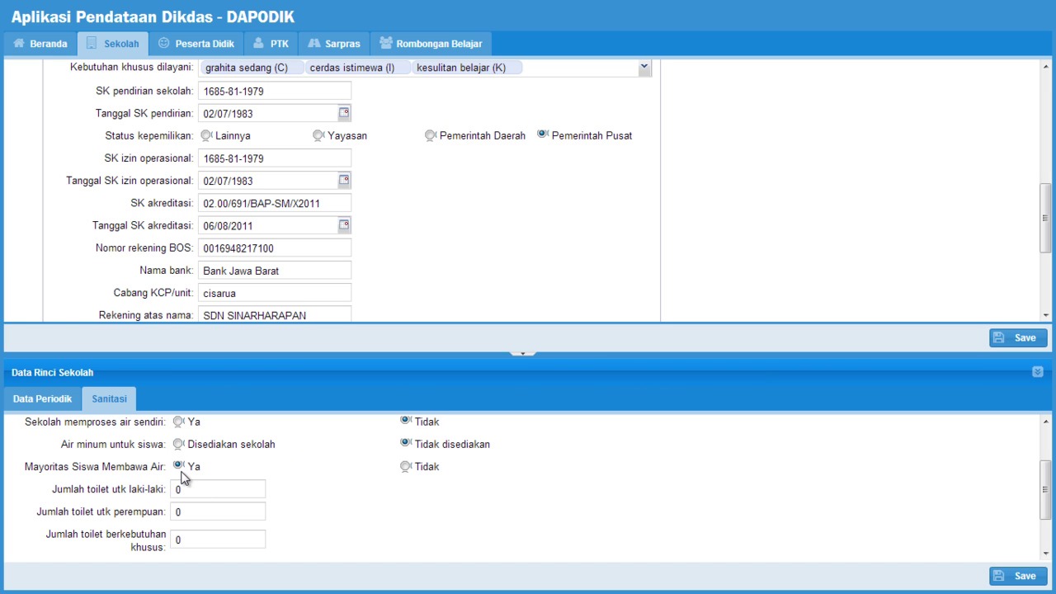
scroll(305, 508, down, 1)
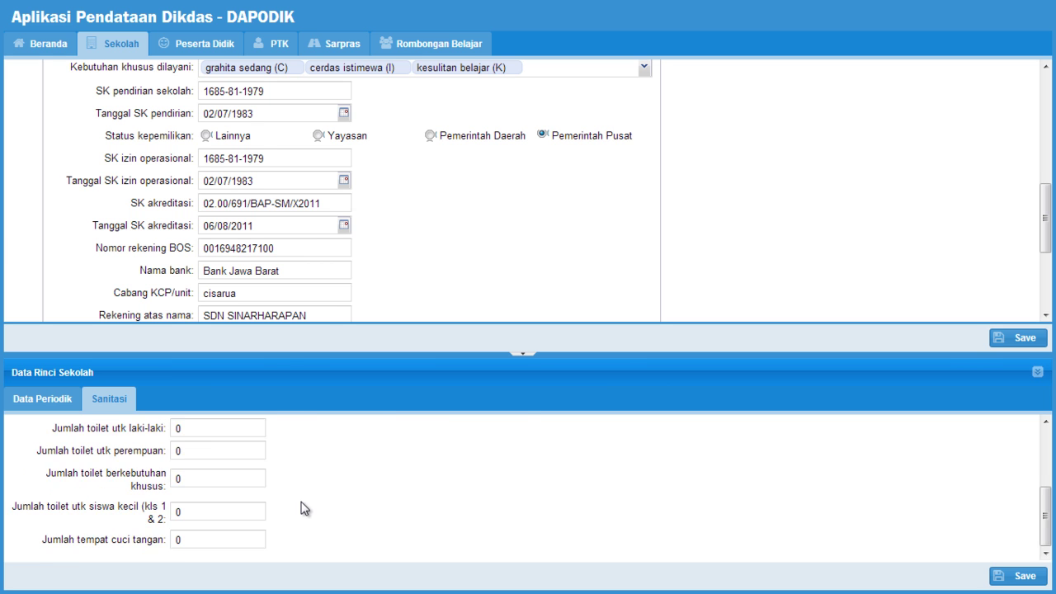
scroll(305, 508, up, 1)
click(182, 504)
text(2)
click(336, 506)
scroll(337, 506, down, 1)
click(208, 449)
text(2)
Clear the counts of special-needs toilets, toilets for small pupils (kls 1 & 2) and hand-washing places.
click(195, 479)
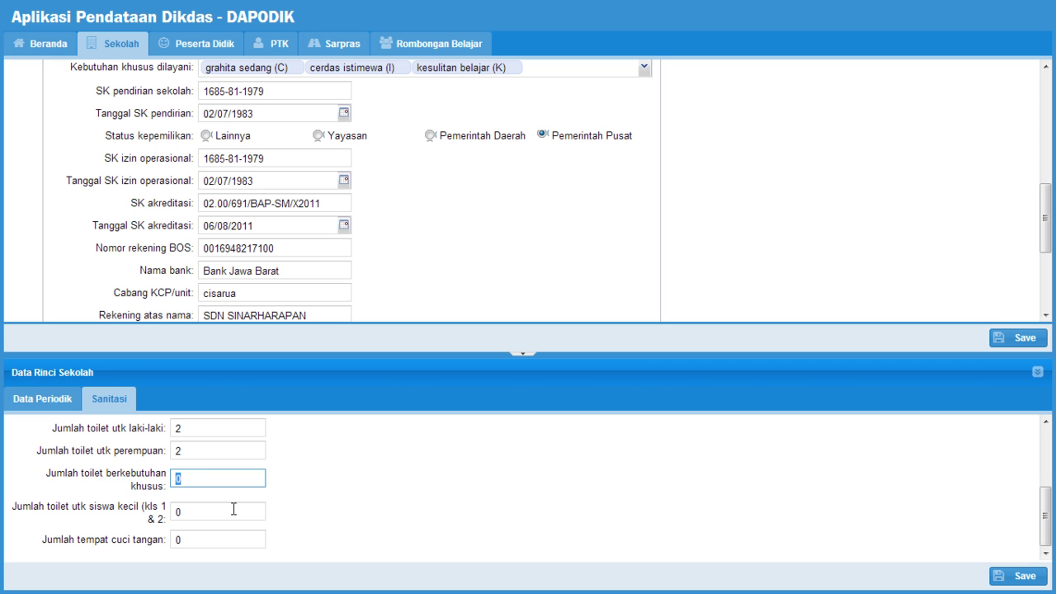
click(310, 485)
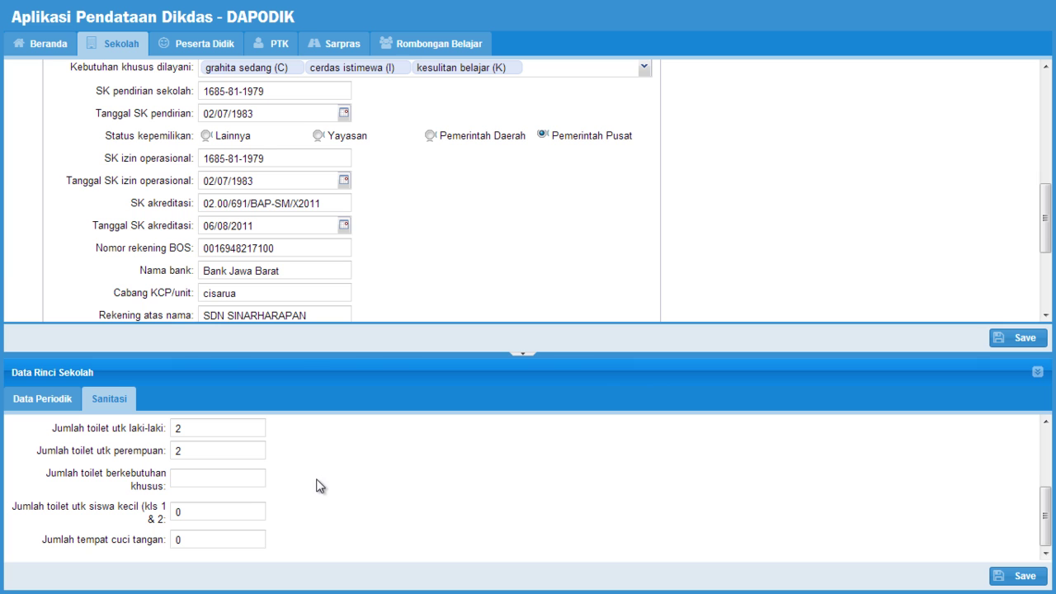
click(212, 514)
key(BackSpace)
click(376, 514)
click(189, 541)
double_click(172, 538)
key(BackSpace)
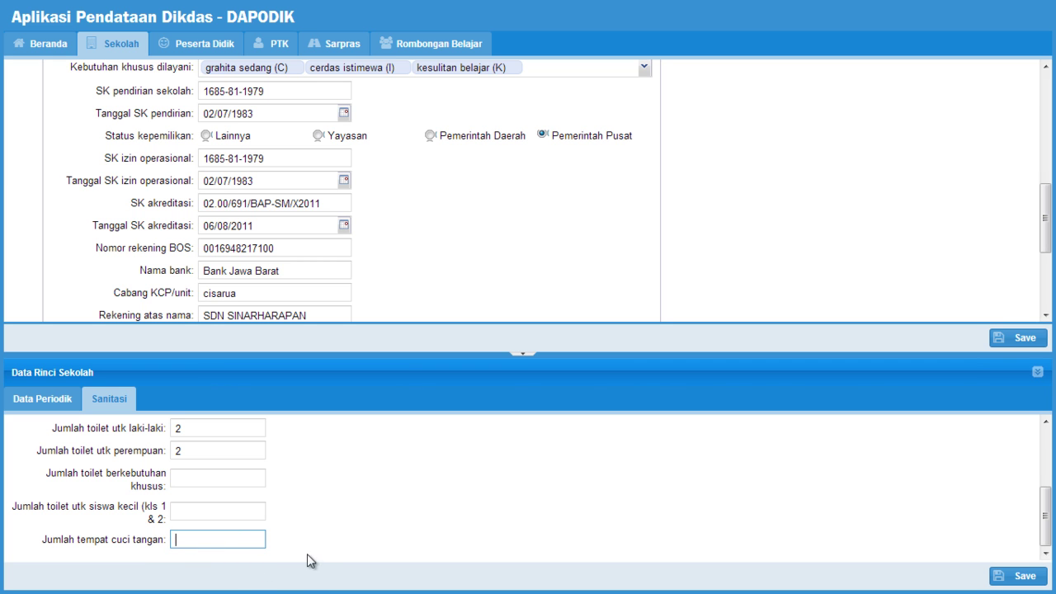
Recheck and save the Sanitasi data, and return to the Identitas Sekolah section of the school form.
click(413, 500)
scroll(413, 499, up, 1)
scroll(416, 491, up, 2)
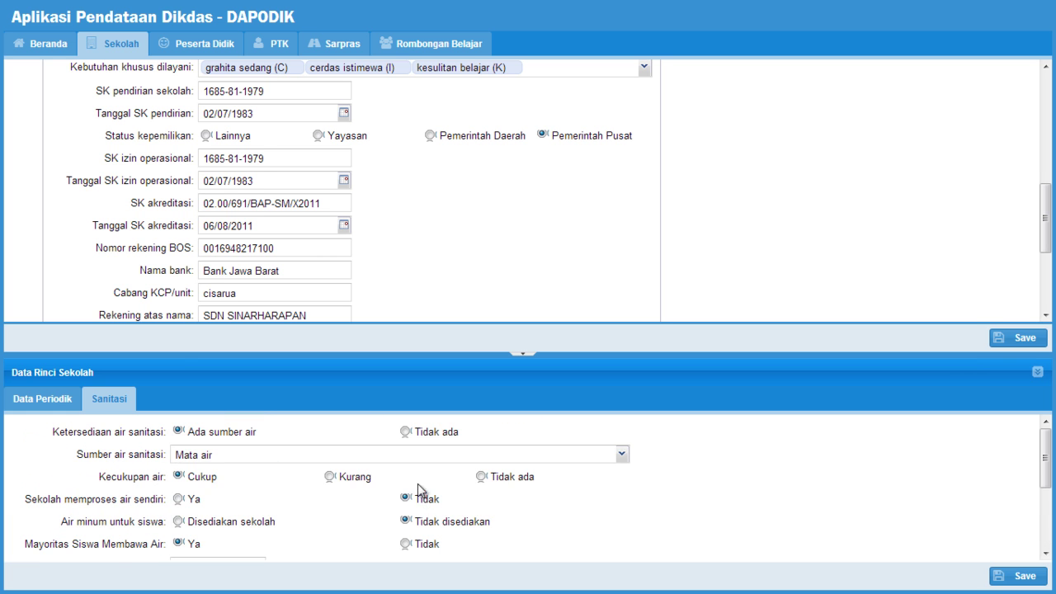
scroll(443, 454, down, 4)
click(1017, 579)
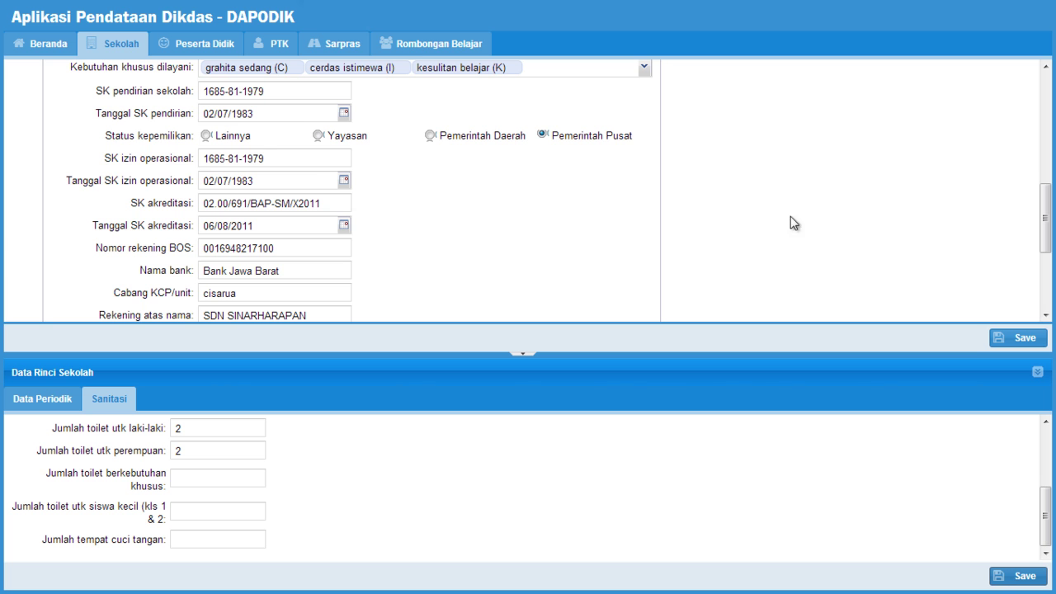
scroll(587, 235, up, 3)
scroll(594, 251, up, 4)
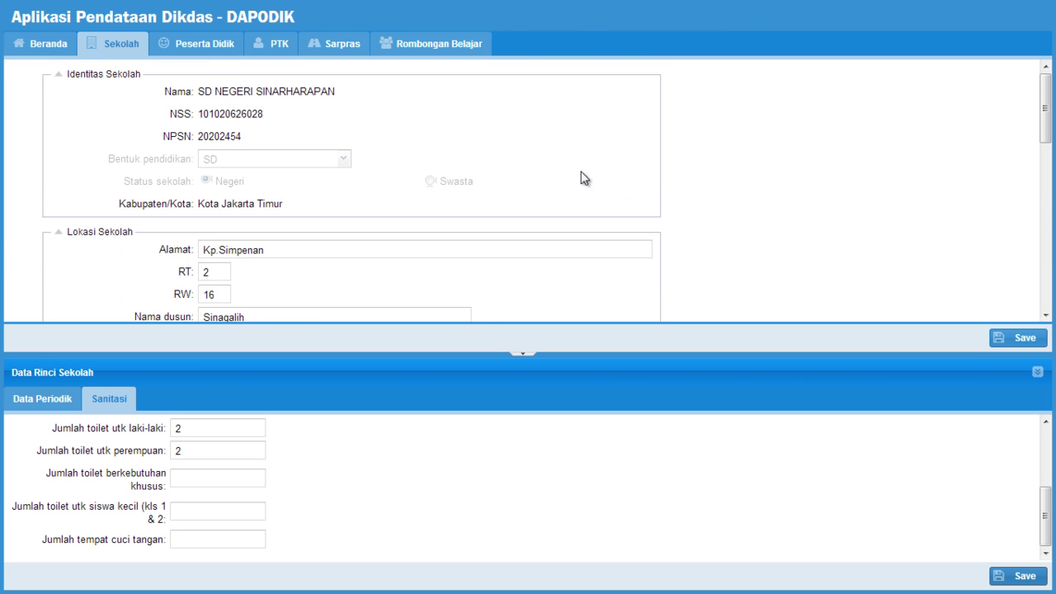